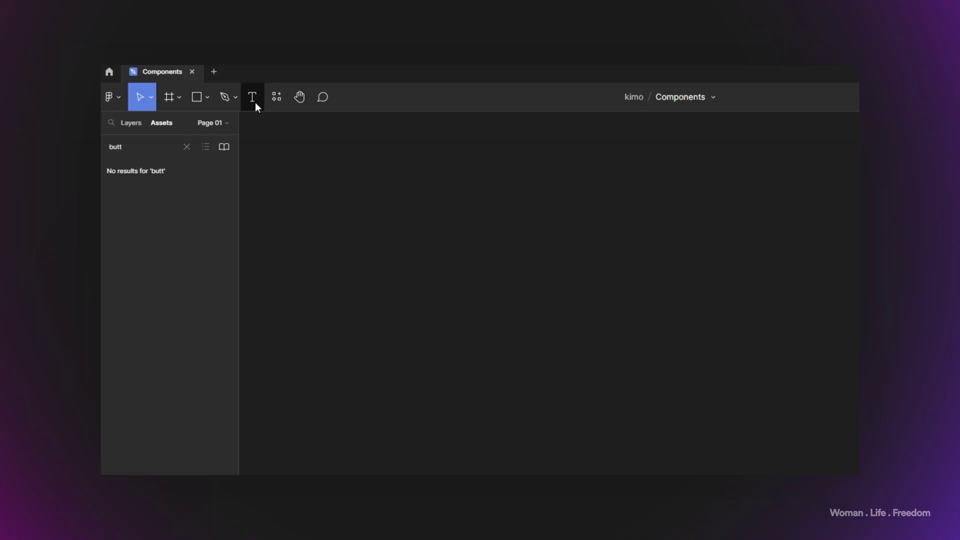
- Add a text layer reading "Button" on the empty canvas
{"action": "left_click", "coordinate": [253, 98]}
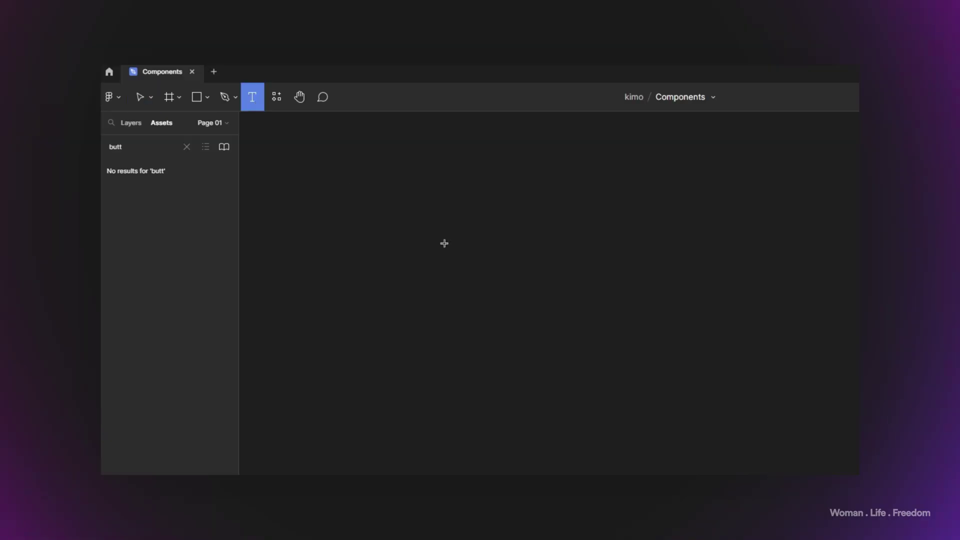
{"action": "left_click", "coordinate": [645, 336]}
{"action": "type", "text": "Button"}
{"action": "key", "text": "Escape"}
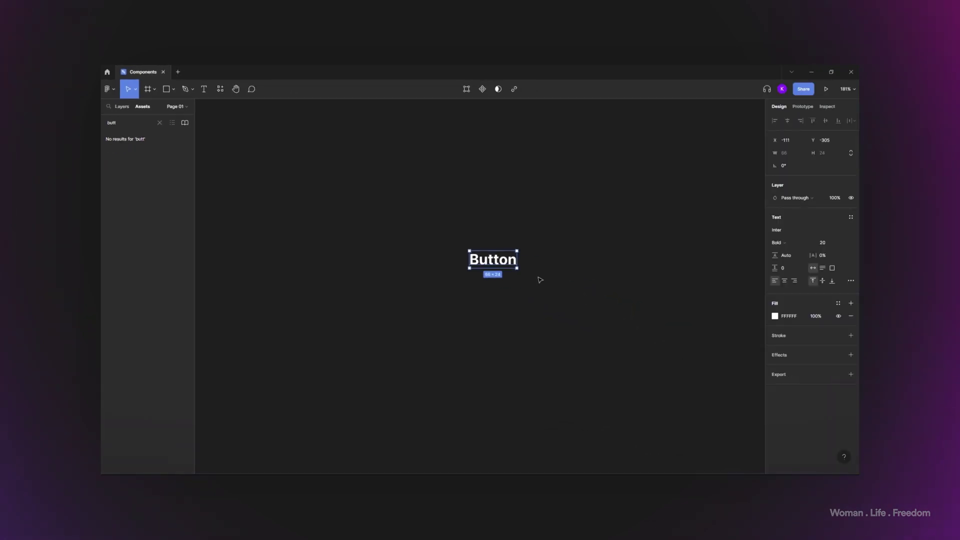
- Wrap the text in an auto layout frame and rename the frame "Button"
{"action": "key", "text": "shift+a"}
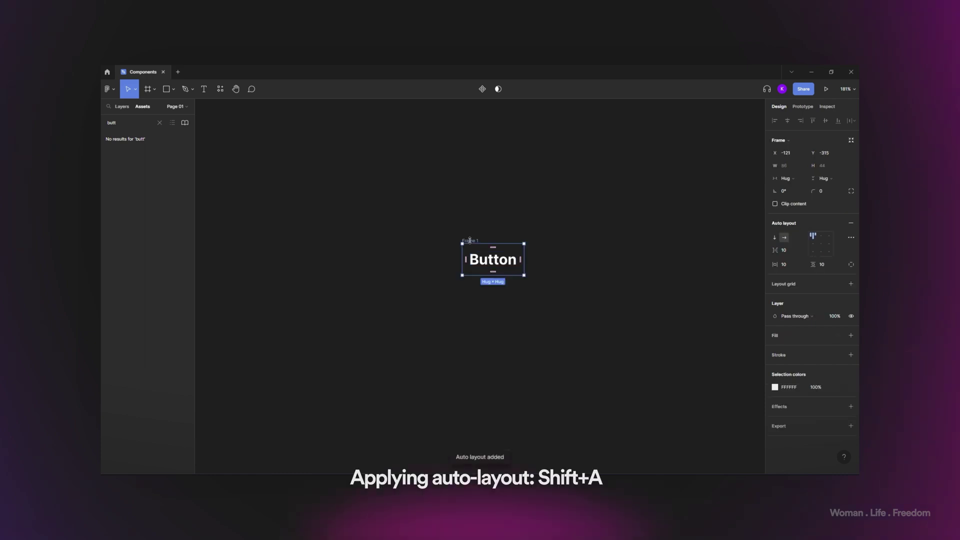
{"action": "type", "text": "Button"}
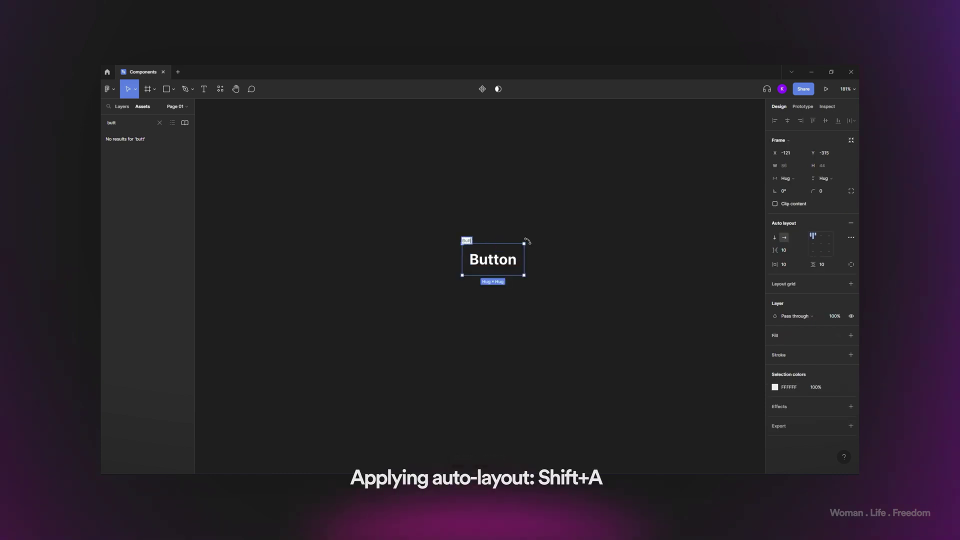
- Set the Button frame's auto layout padding to 24 horizontal and 16 vertical
{"action": "left_click_drag", "start_coordinate": [785, 265], "coordinate": [747, 260]}
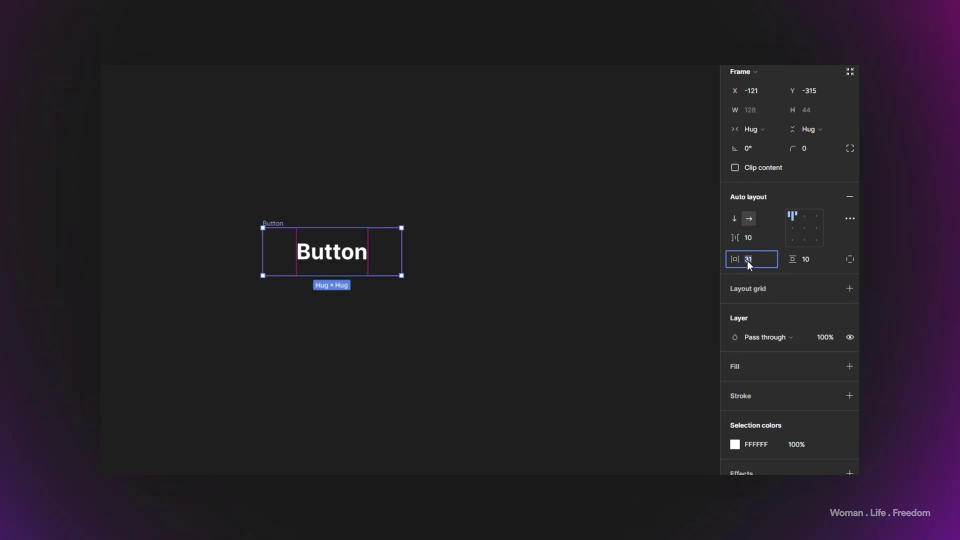
{"action": "left_click", "coordinate": [747, 260]}
{"action": "type", "text": "24"}
{"action": "key", "text": "Return"}
{"action": "left_click_drag", "start_coordinate": [803, 260], "coordinate": [799, 259]}
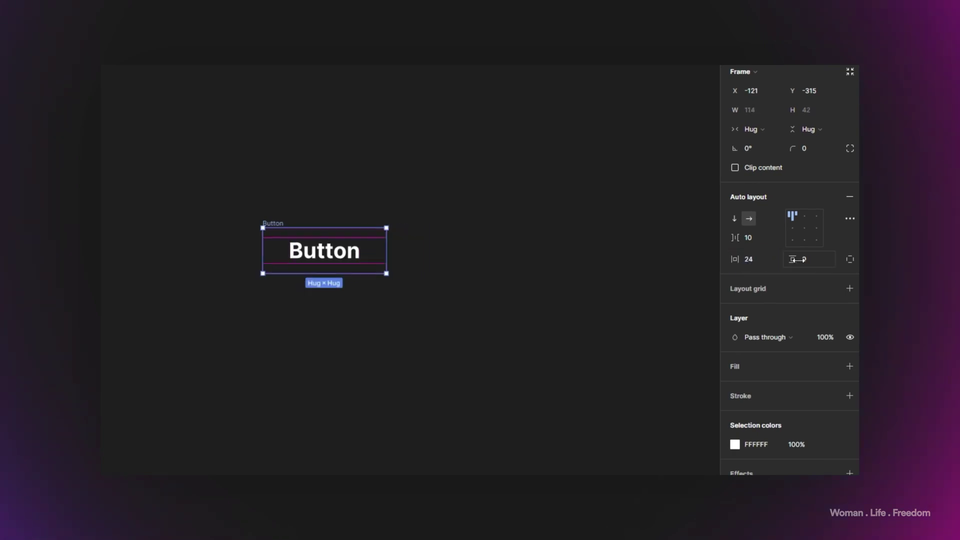
{"action": "left_click", "coordinate": [806, 260]}
{"action": "type", "text": "16"}
{"action": "key", "text": "Return"}
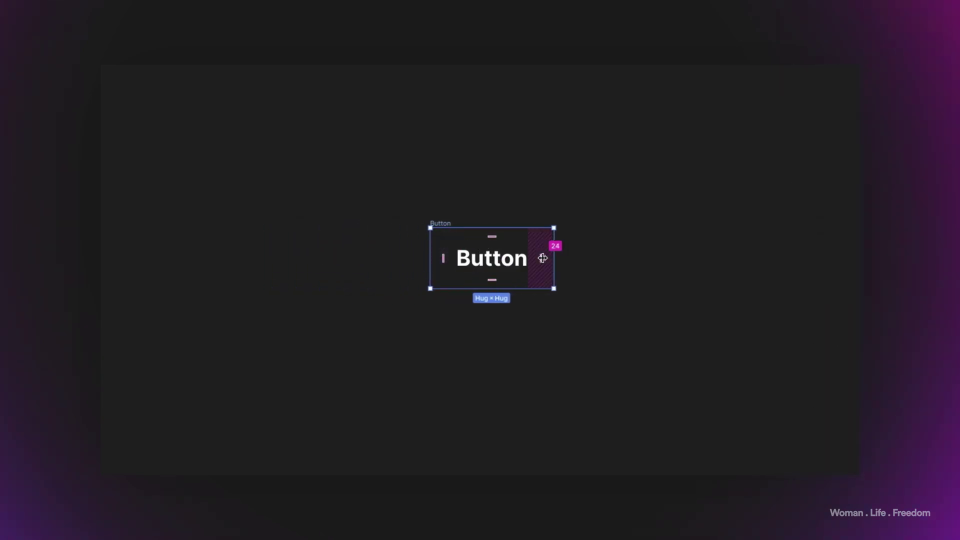
{"action": "left_click_drag", "start_coordinate": [542, 258], "coordinate": [560, 269]}
- Add a dark purple fill (5E0886) to the Button frame
{"action": "left_click", "coordinate": [850, 339]}
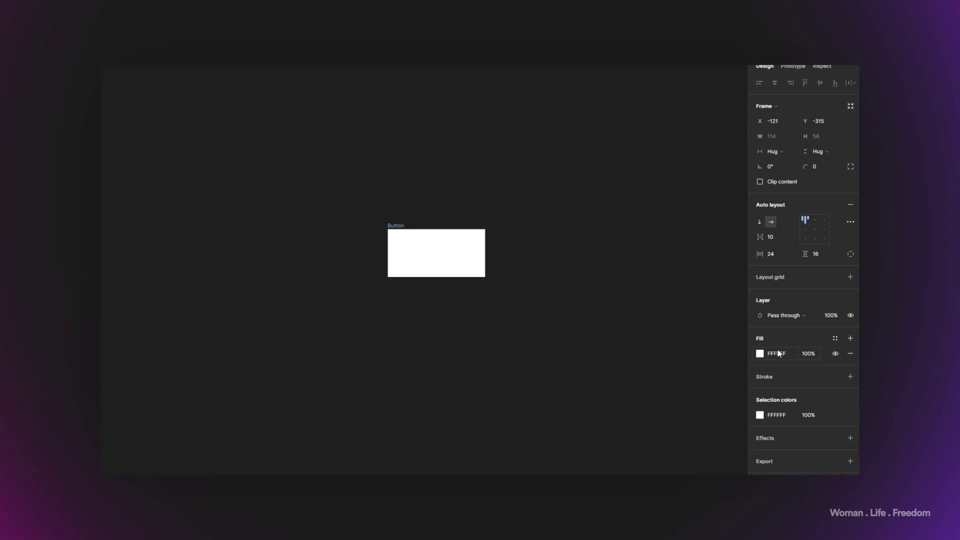
{"action": "left_click", "coordinate": [761, 353]}
{"action": "left_click_drag", "start_coordinate": [740, 391], "coordinate": [720, 390]}
{"action": "left_click", "coordinate": [735, 320]}
{"action": "left_click", "coordinate": [623, 260]}
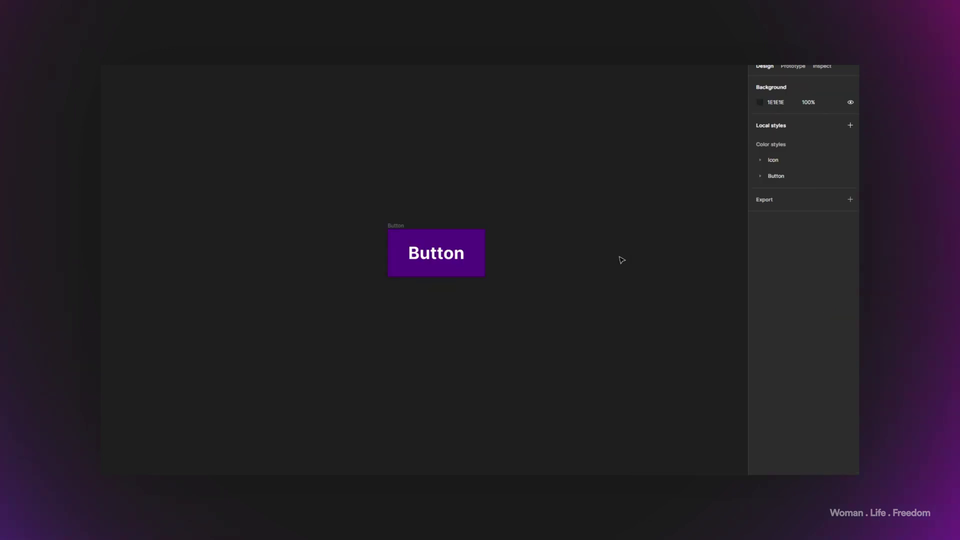
- Choose Hug contents as the Button frame's horizontal resizing
{"action": "left_click", "coordinate": [396, 228]}
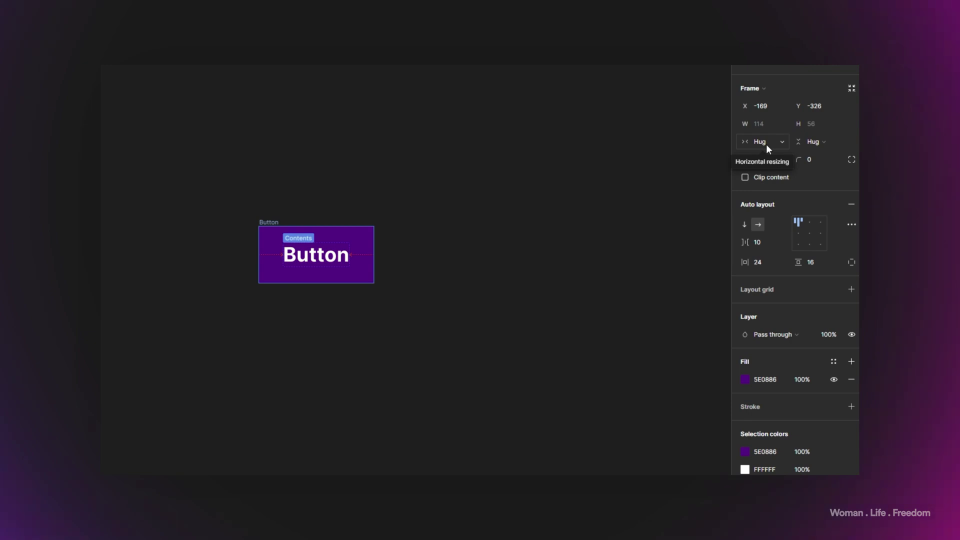
{"action": "left_click", "coordinate": [345, 191]}
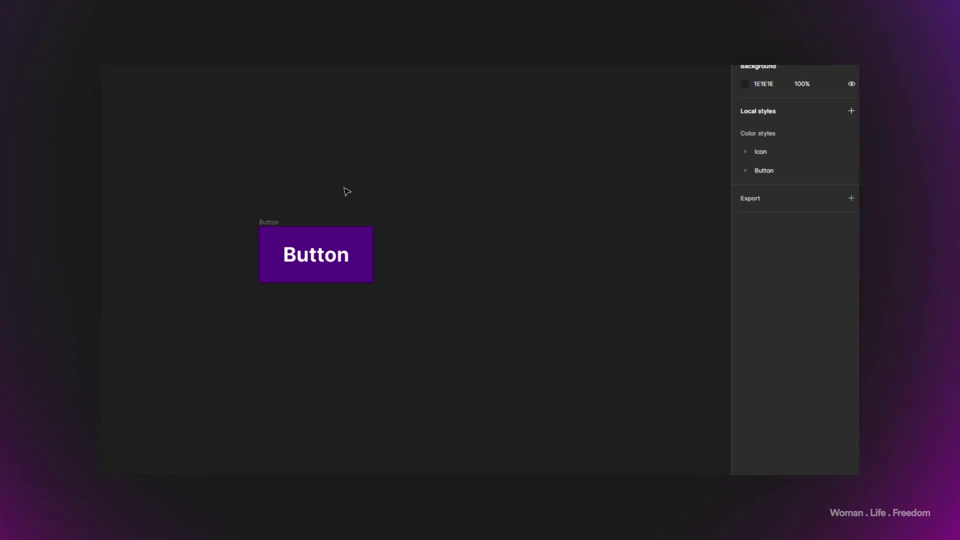
{"action": "left_click", "coordinate": [266, 226]}
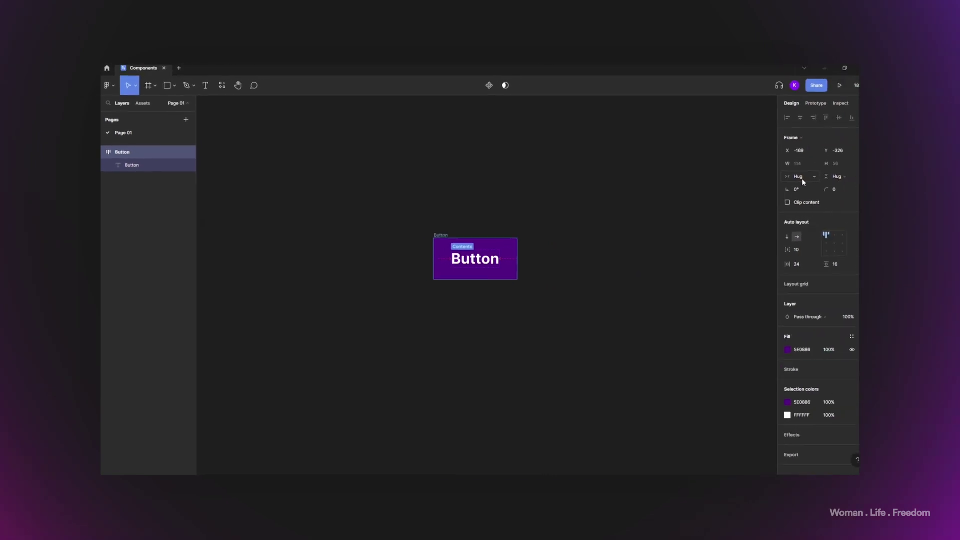
{"action": "left_click", "coordinate": [803, 180]}
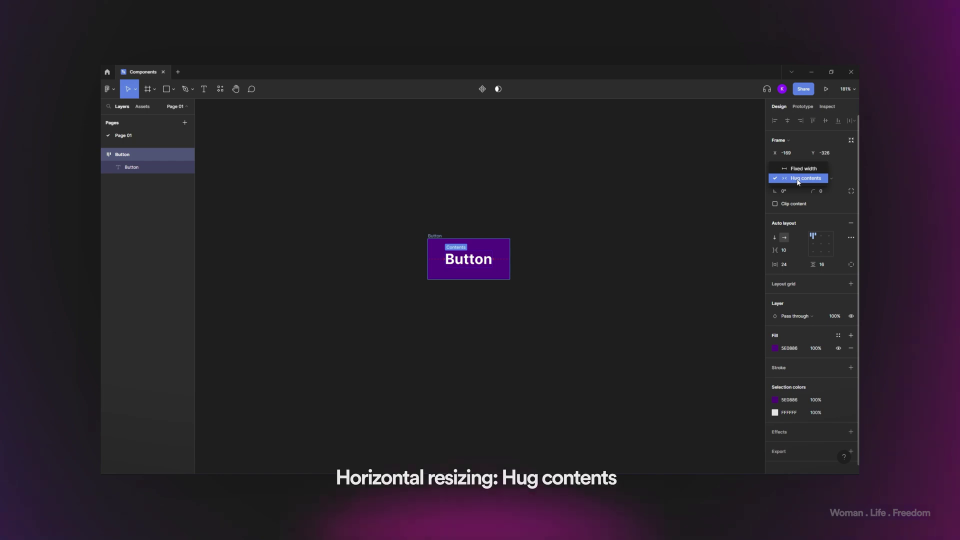
{"action": "left_click", "coordinate": [798, 181]}
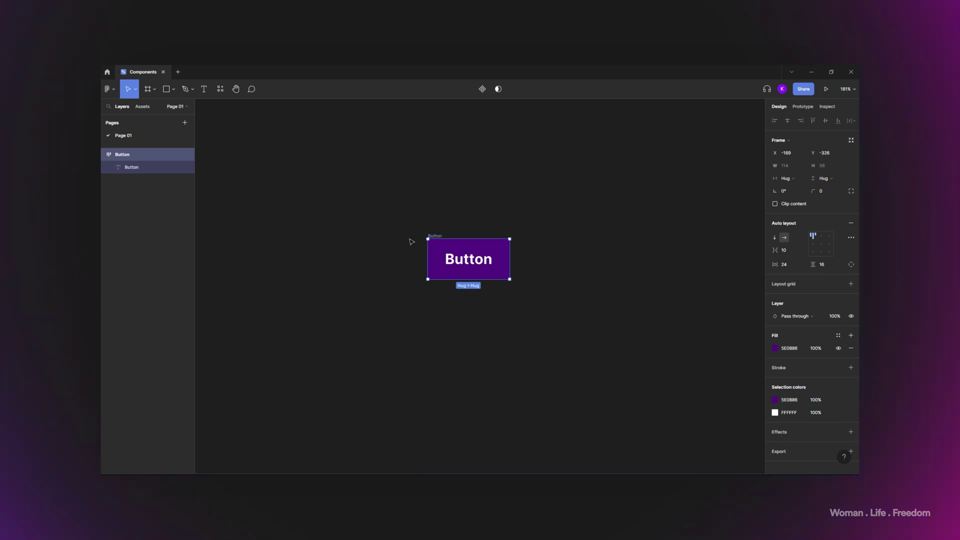
- Replace the button's label with the long string "dasdasdasdsfdsfsdfdsf" to test the hugging width
{"action": "double_click", "coordinate": [466, 264]}
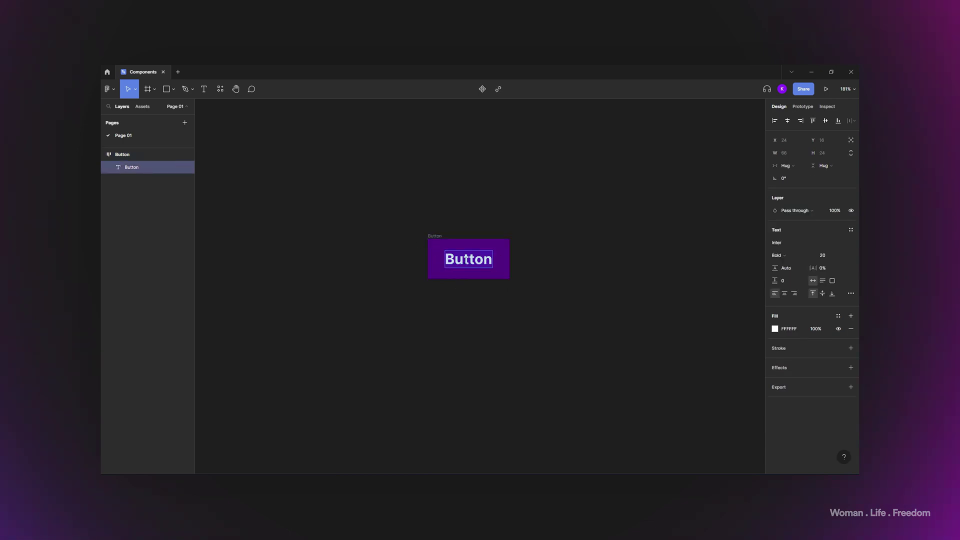
{"action": "type", "text": "dasdasdasdsfdsfsdfdsf"}
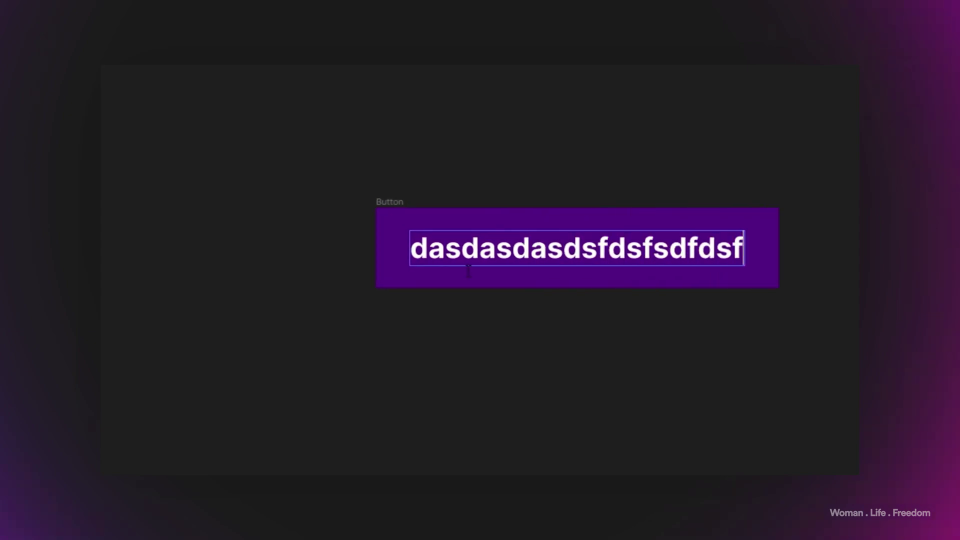
{"action": "key", "text": "Escape"}
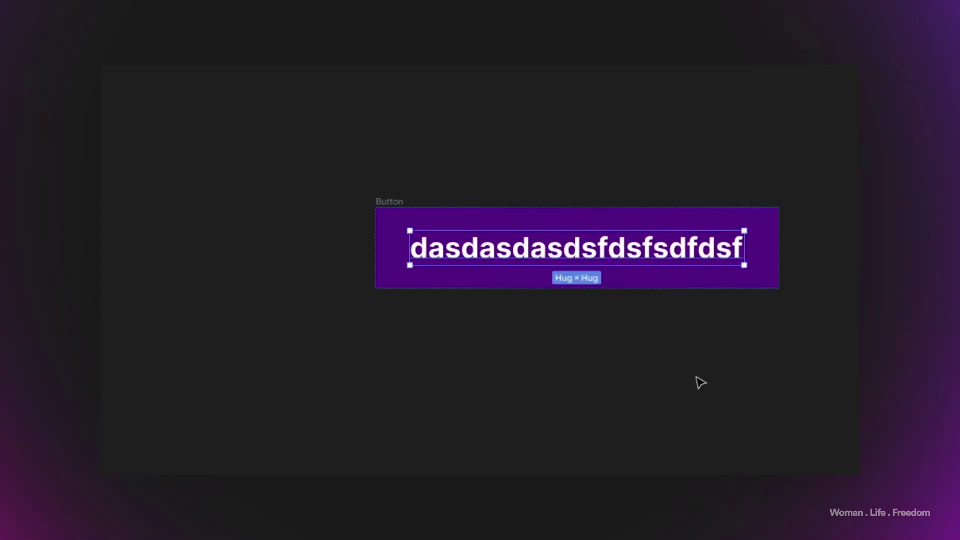
{"action": "double_click", "coordinate": [436, 240]}
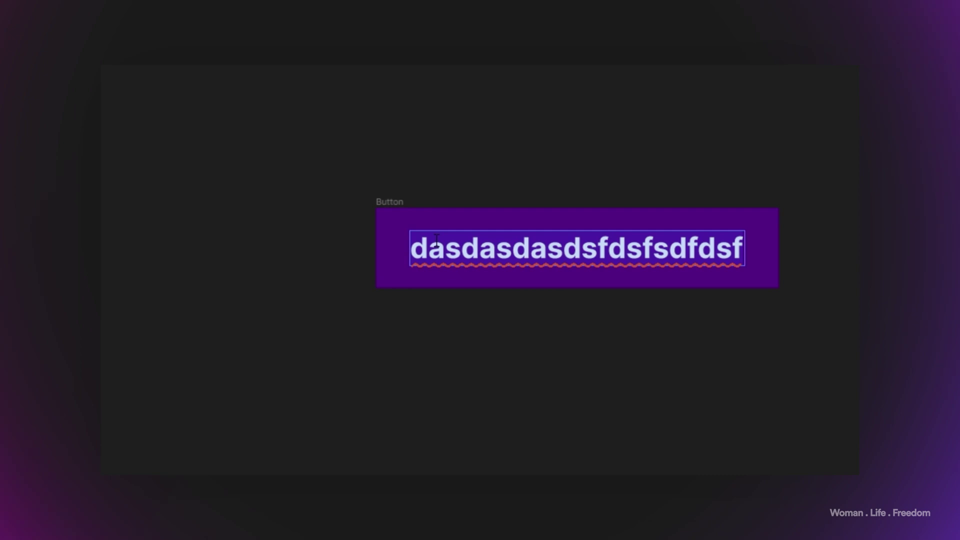
{"action": "key", "text": "Escape"}
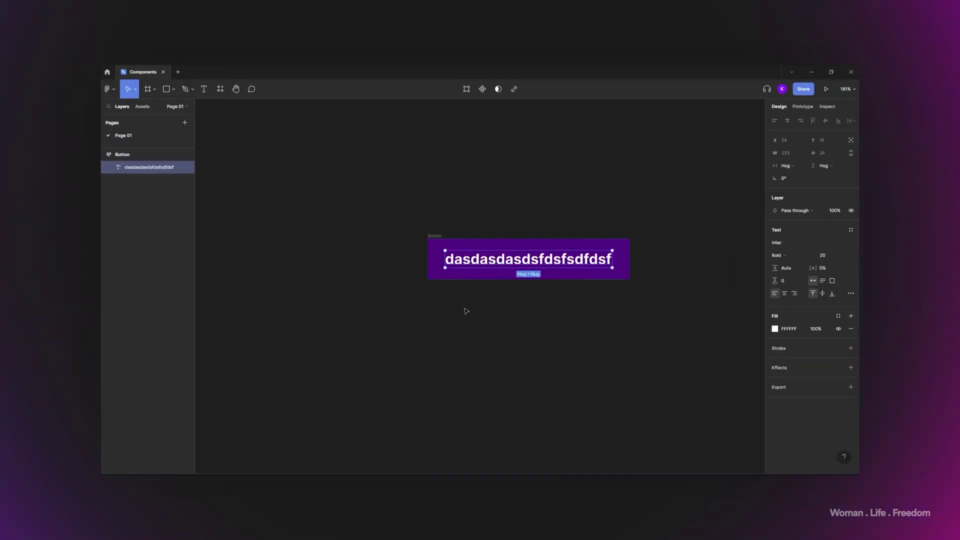
- Set the Button frame's horizontal resizing to Fixed width and replace its label with repeated "dfg" filler text
{"action": "left_click_drag", "start_coordinate": [454, 231], "coordinate": [446, 252]}
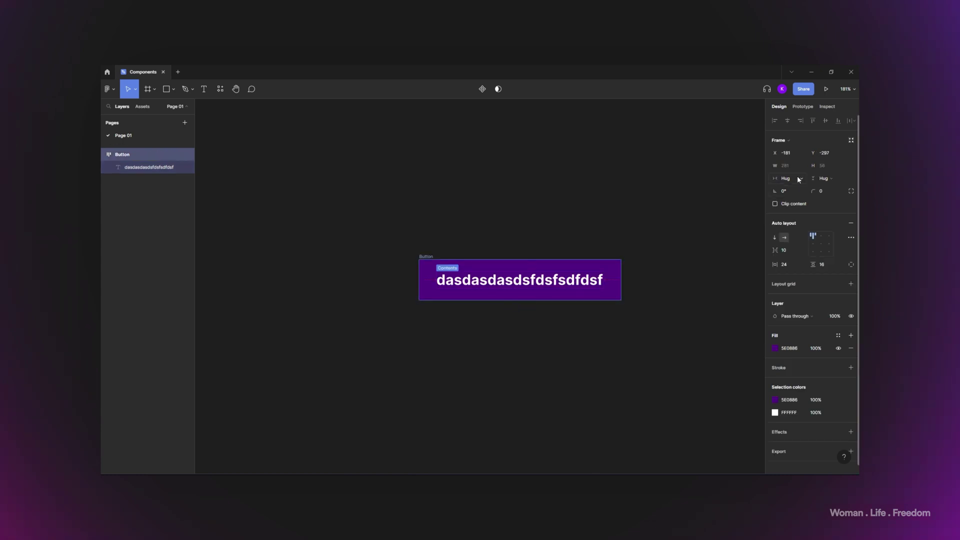
{"action": "left_click", "coordinate": [797, 176]}
{"action": "left_click", "coordinate": [800, 168]}
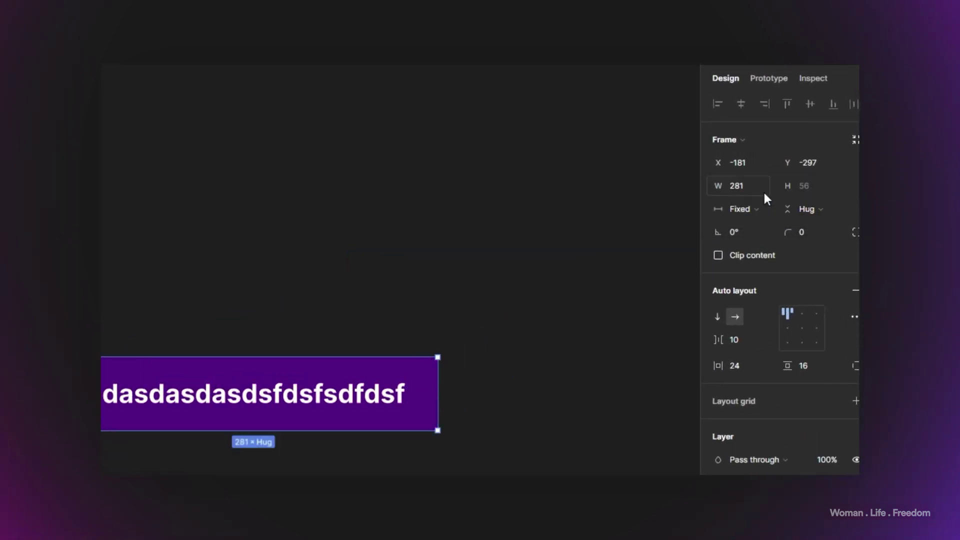
{"action": "double_click", "coordinate": [555, 278]}
{"action": "type", "text": "dfgdfgdfgdfgdfgdfgdf"}
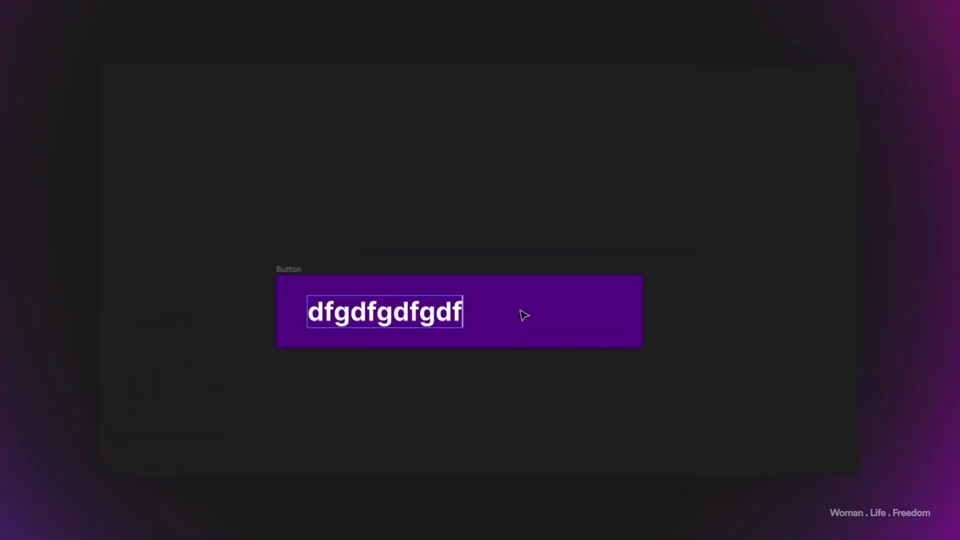
{"action": "type", "text": "gdfgdfgdfg"}
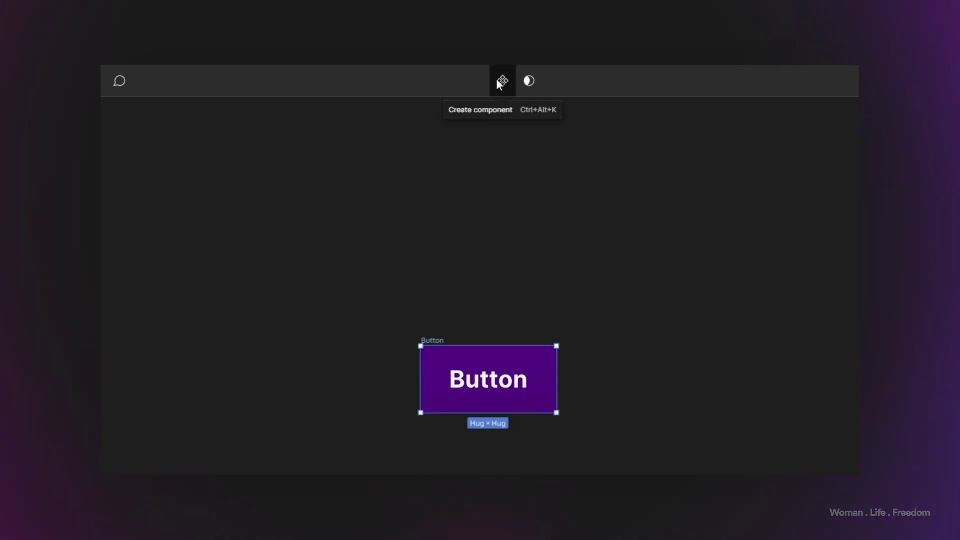
- Turn the Button frame into a component
{"action": "left_click", "coordinate": [498, 80]}
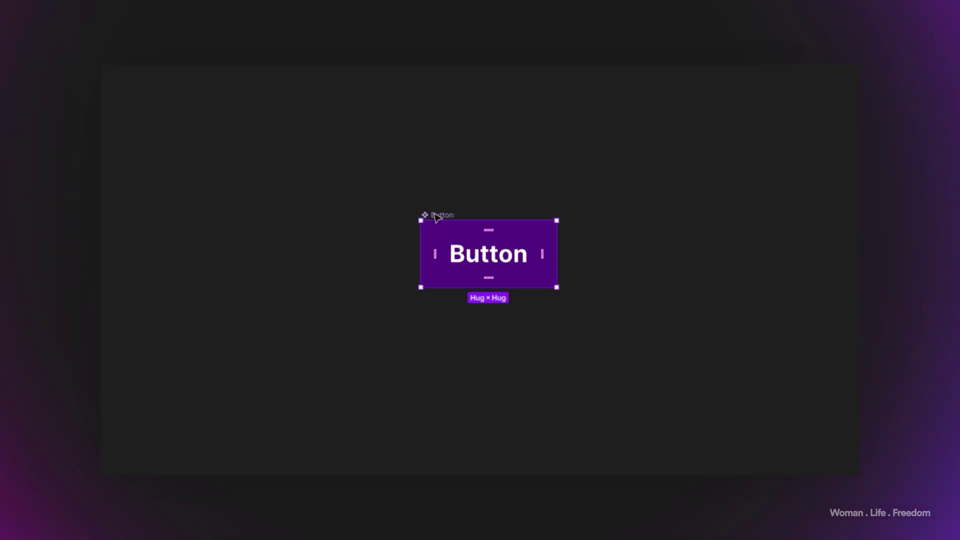
{"action": "left_click", "coordinate": [223, 73]}
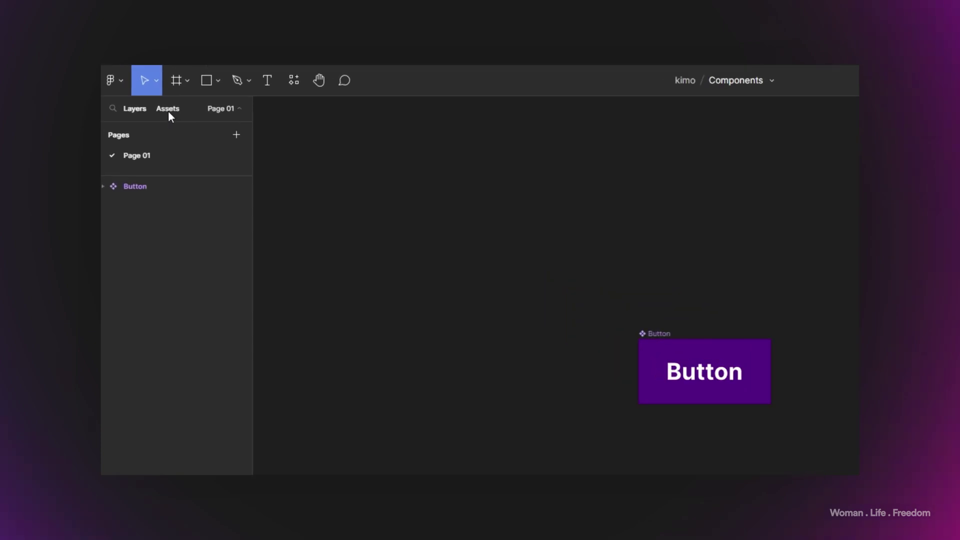
- Place two Button instances to the right of the main component, one from the local assets and one copied from the main component below it
{"action": "left_click", "coordinate": [169, 111]}
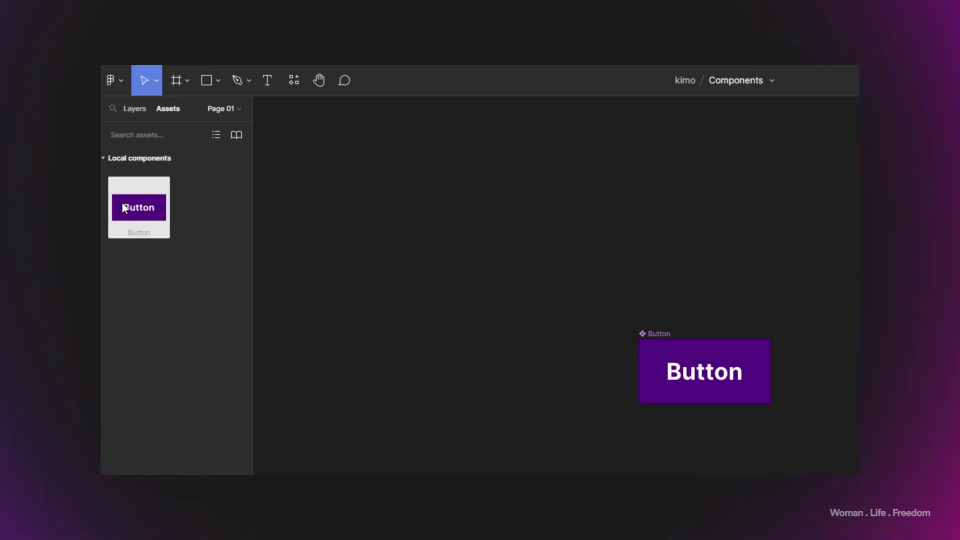
{"action": "left_click_drag", "start_coordinate": [119, 199], "coordinate": [771, 245]}
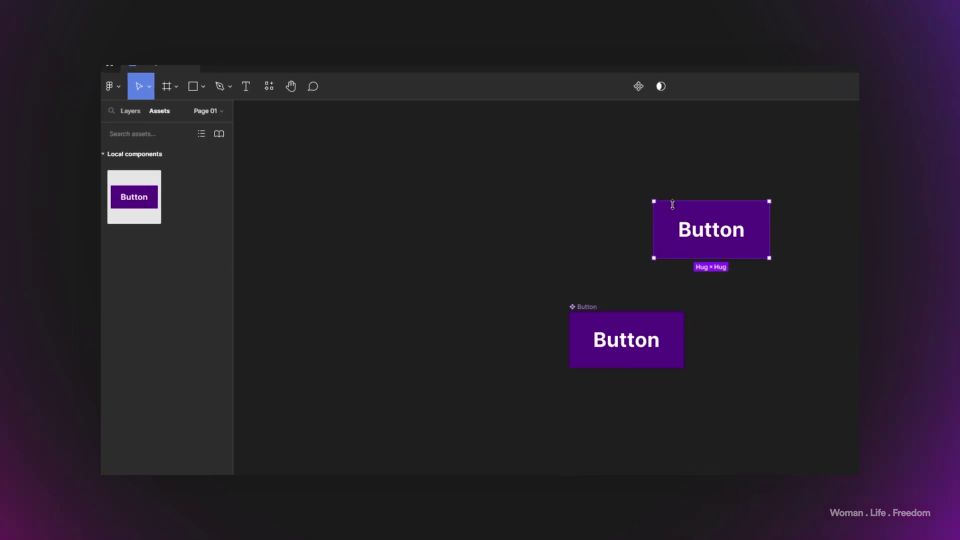
{"action": "left_click_drag", "start_coordinate": [596, 214], "coordinate": [731, 242]}
{"action": "left_click", "coordinate": [513, 282]}
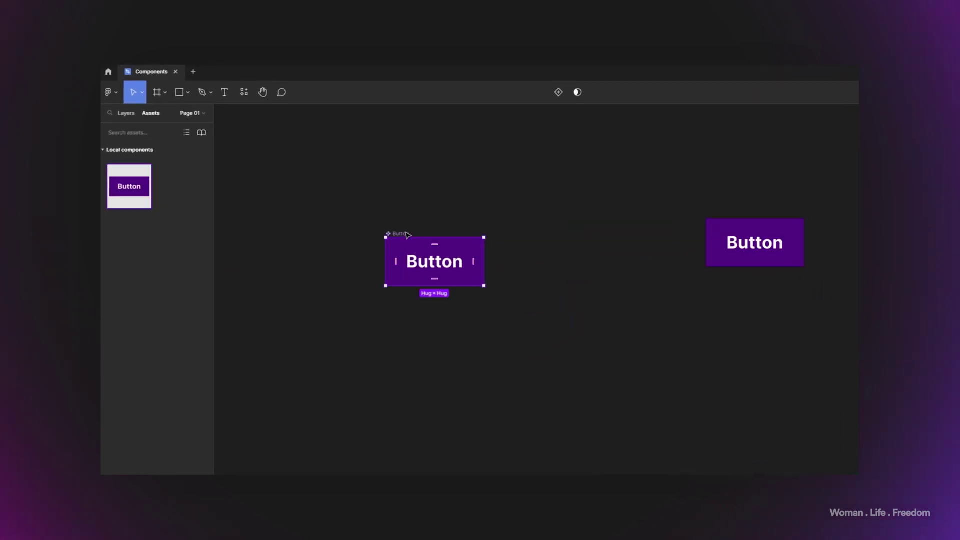
{"action": "left_click_drag", "start_coordinate": [398, 235], "coordinate": [725, 298]}
- Change the upper instance's label to "Start" and the lower instance's label to "Stop"
{"action": "double_click", "coordinate": [754, 245]}
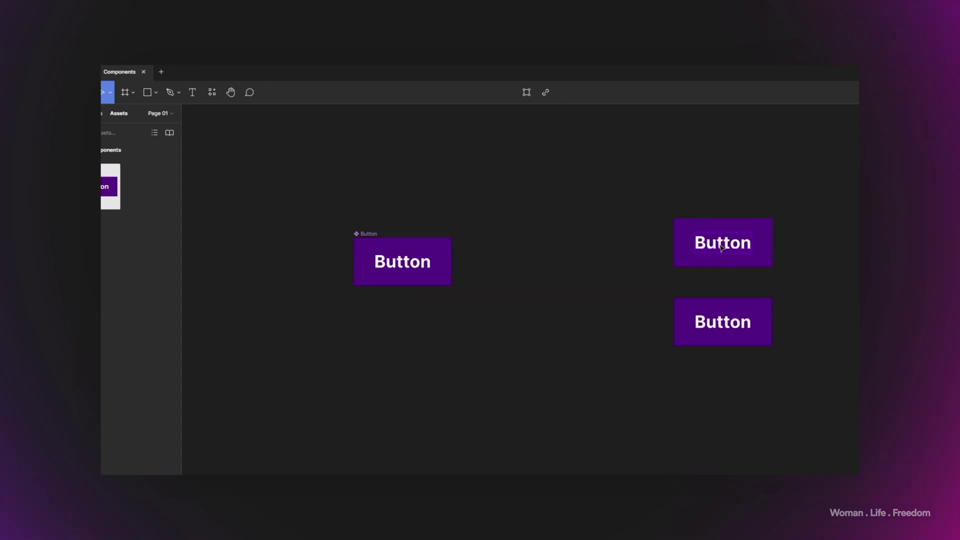
{"action": "type", "text": "Start"}
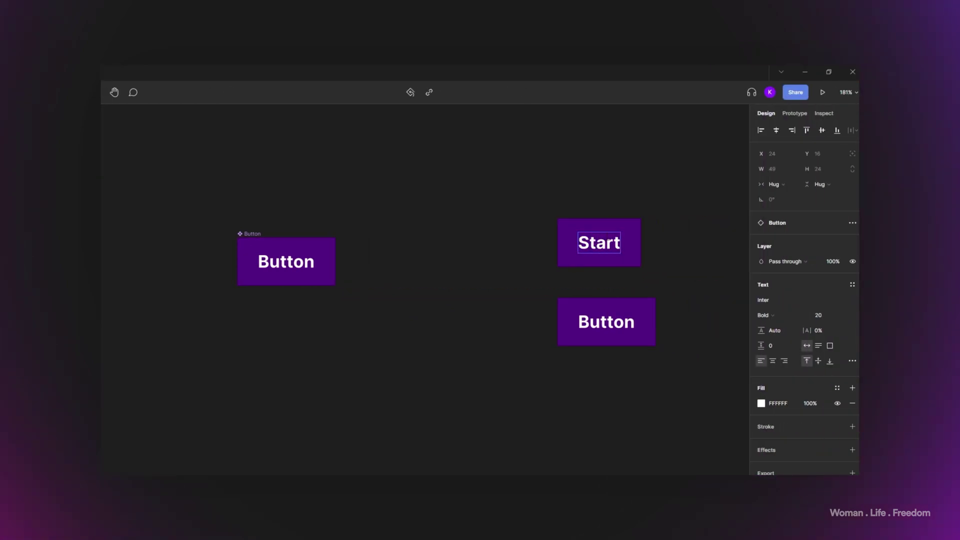
{"action": "double_click", "coordinate": [620, 321]}
{"action": "type", "text": "Stop"}
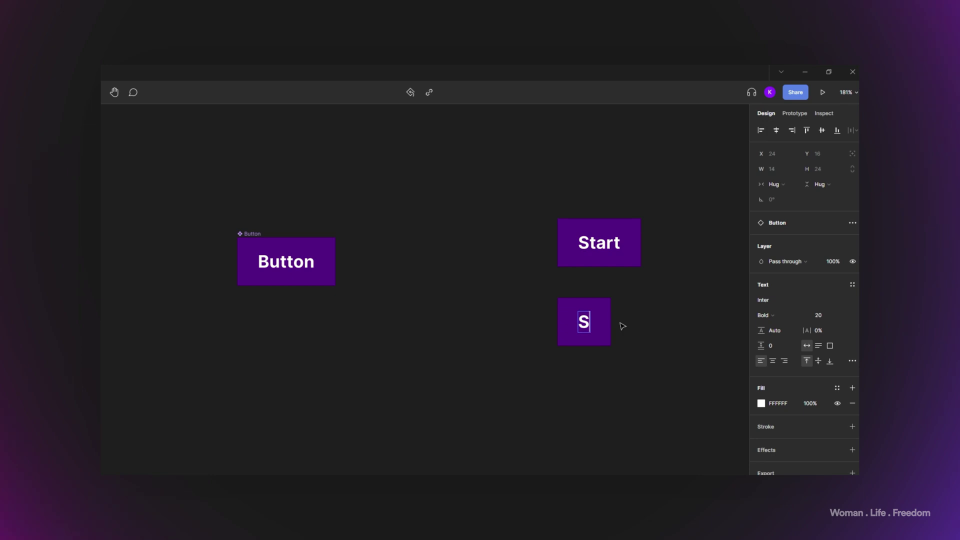
{"action": "scroll", "coordinate": [460, 257], "scroll_direction": "right", "scroll_amount": 3}
{"action": "left_click", "coordinate": [461, 258]}
{"action": "scroll", "coordinate": [461, 258], "scroll_direction": "up", "scroll_amount": 1}
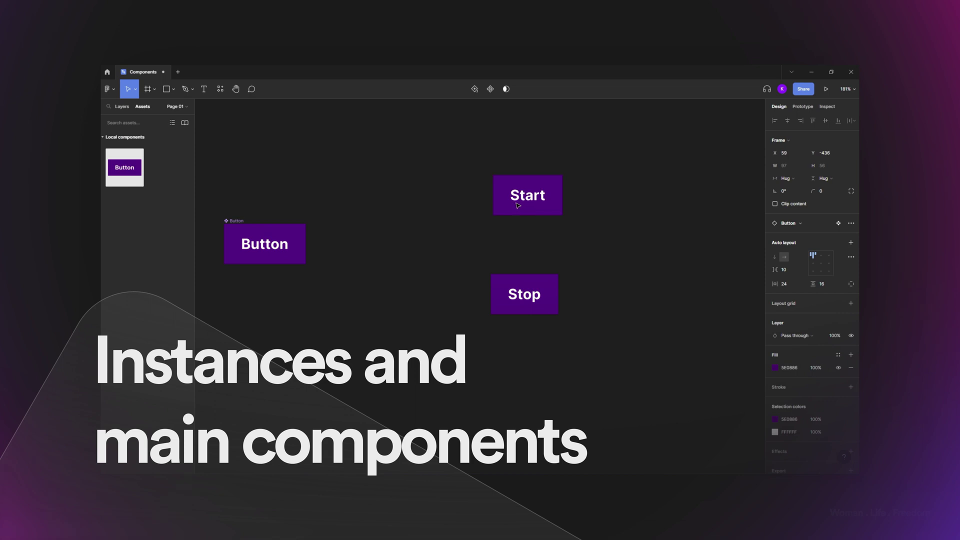
- Compare the main Button component with the Start instance and go from the instance to its main component
{"action": "left_click", "coordinate": [518, 205]}
{"action": "left_click", "coordinate": [243, 224]}
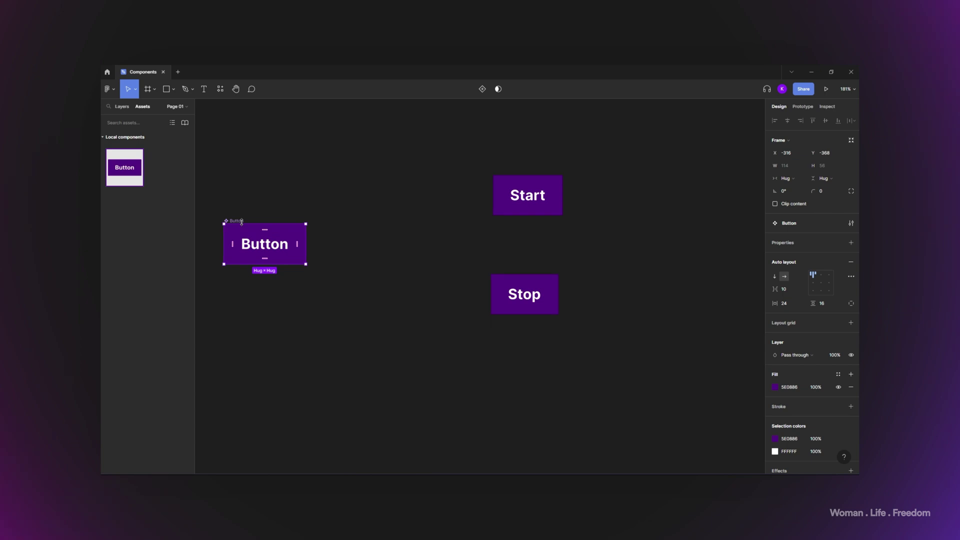
{"action": "left_click", "coordinate": [515, 197]}
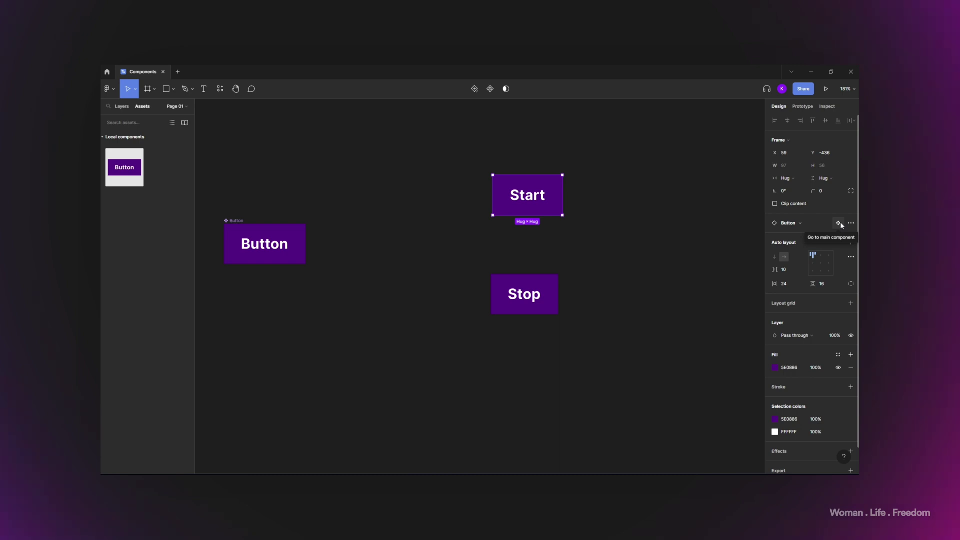
{"action": "left_click", "coordinate": [839, 224]}
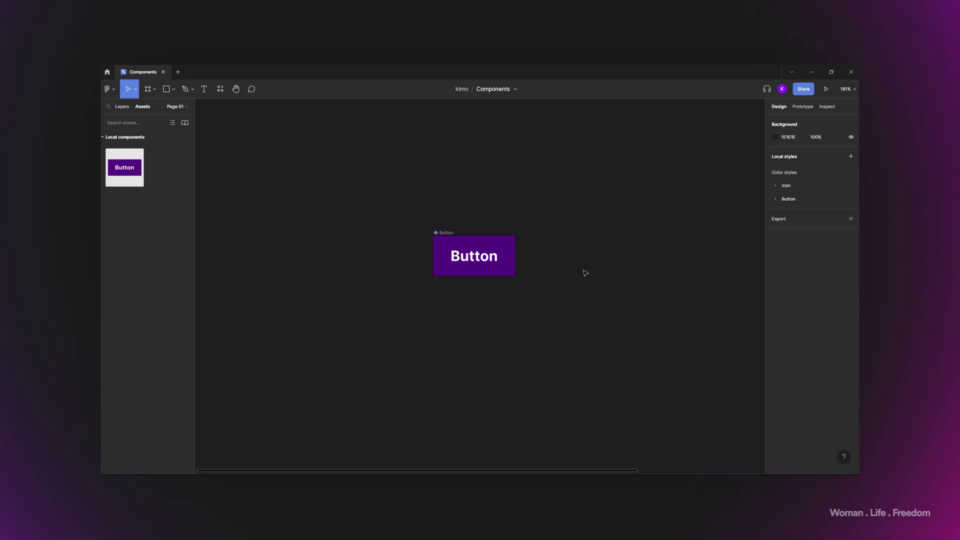
- Add a variant property to the Button component and create two more variants below the original
{"action": "left_click", "coordinate": [464, 274]}
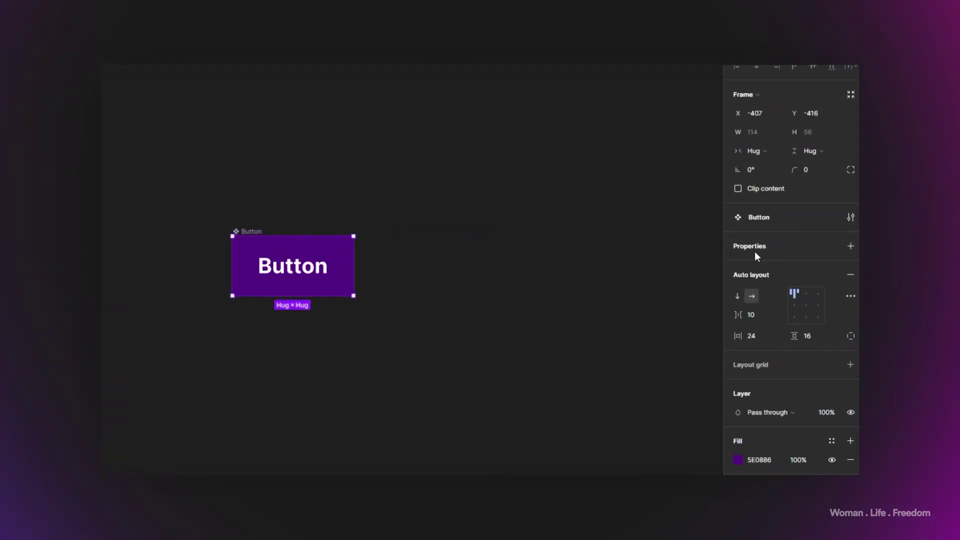
{"action": "left_click", "coordinate": [853, 246]}
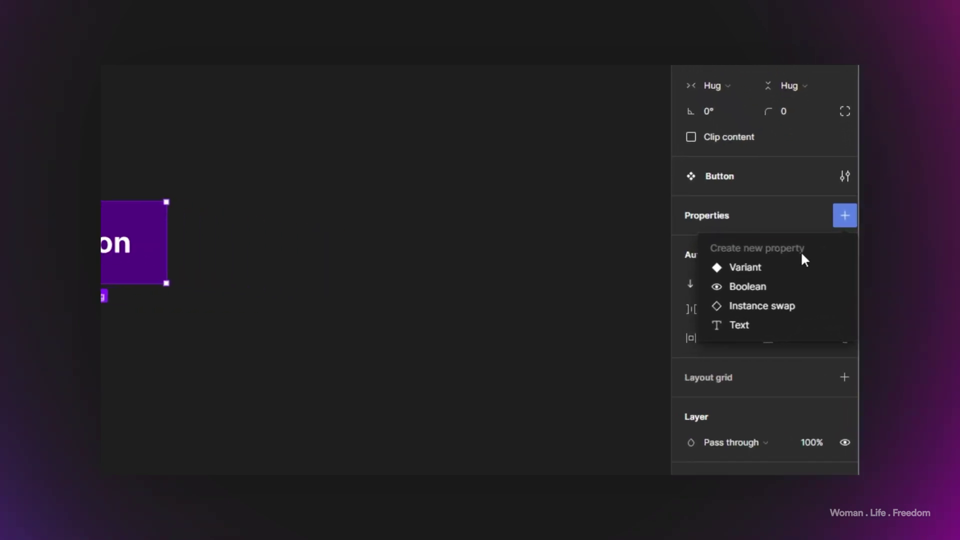
{"action": "left_click", "coordinate": [749, 266]}
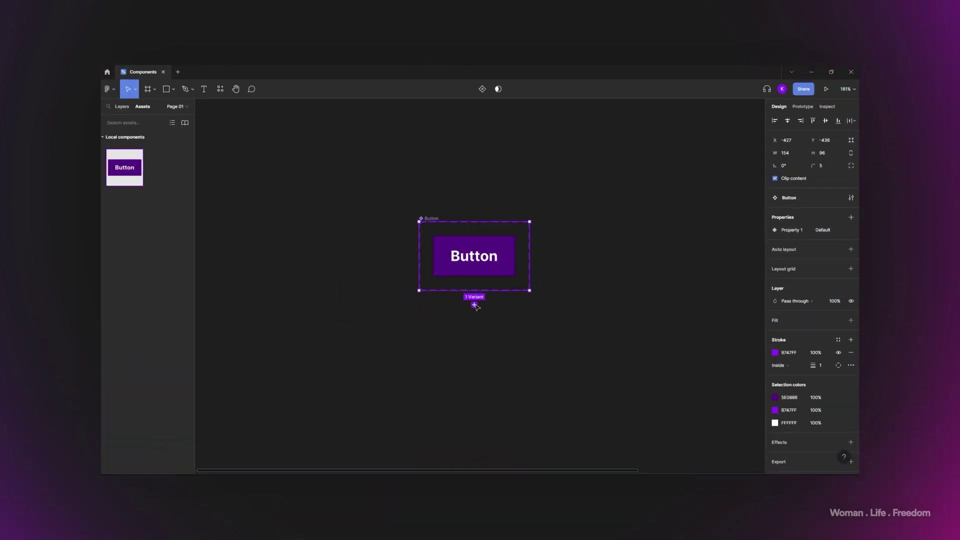
{"action": "left_click", "coordinate": [475, 305]}
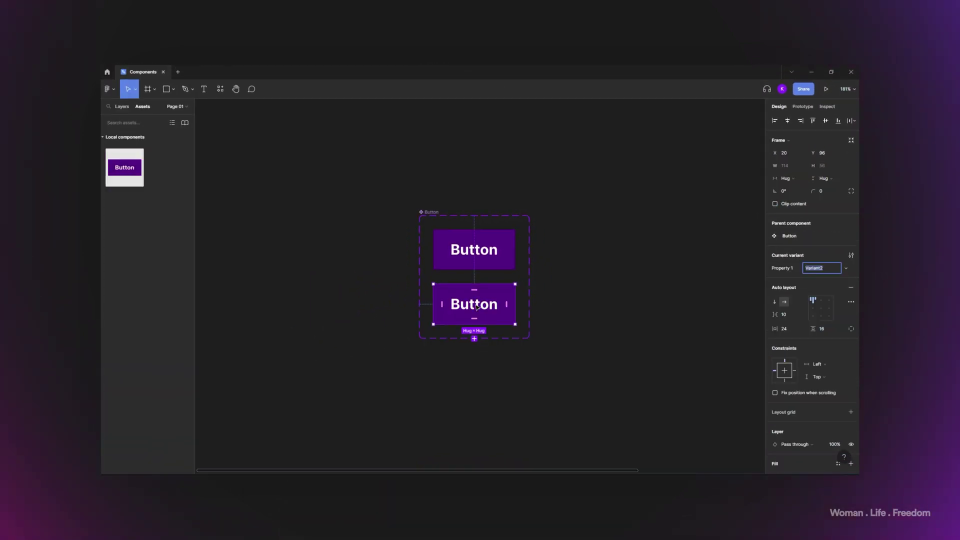
{"action": "left_click", "coordinate": [474, 335]}
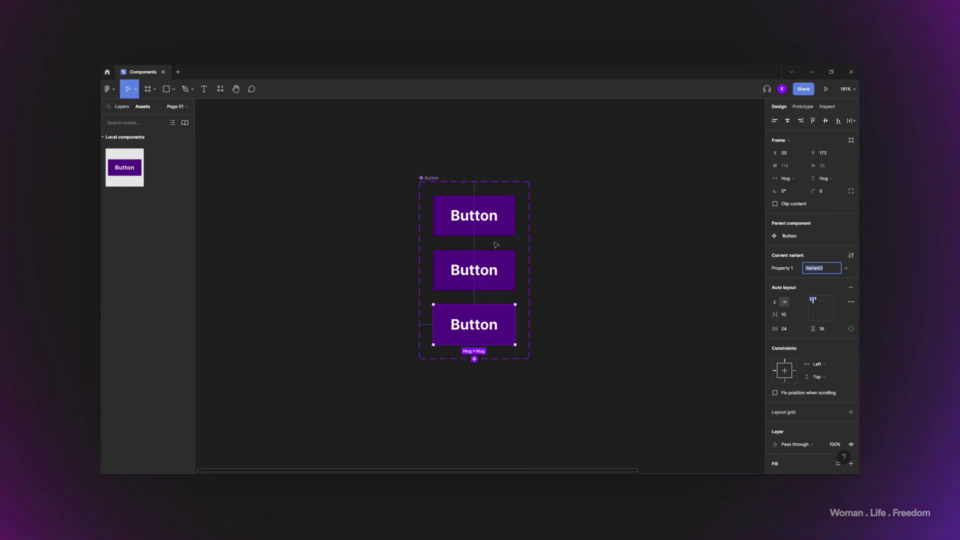
- Examine the Property 1 value of each of the three Button variants
{"action": "left_click", "coordinate": [493, 225]}
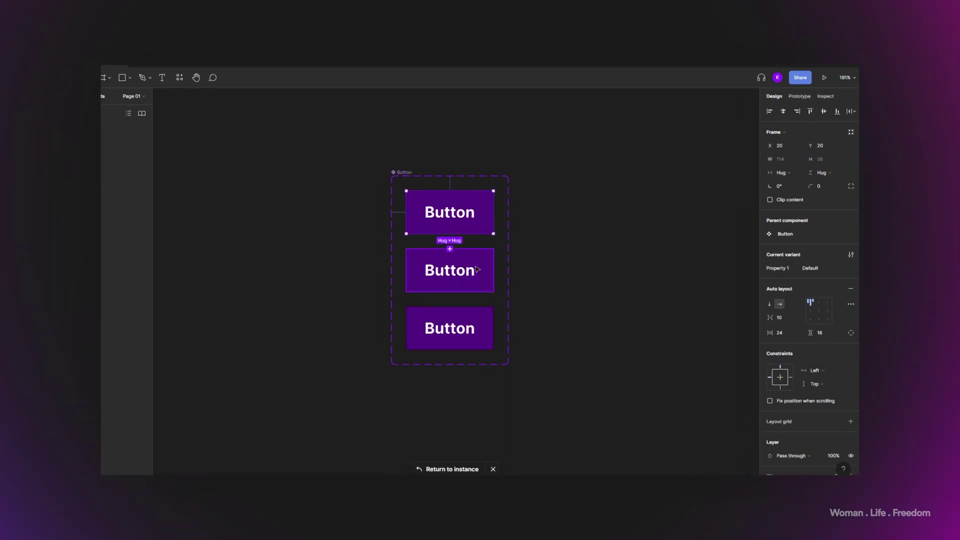
{"action": "left_click", "coordinate": [500, 280]}
{"action": "left_click", "coordinate": [502, 330]}
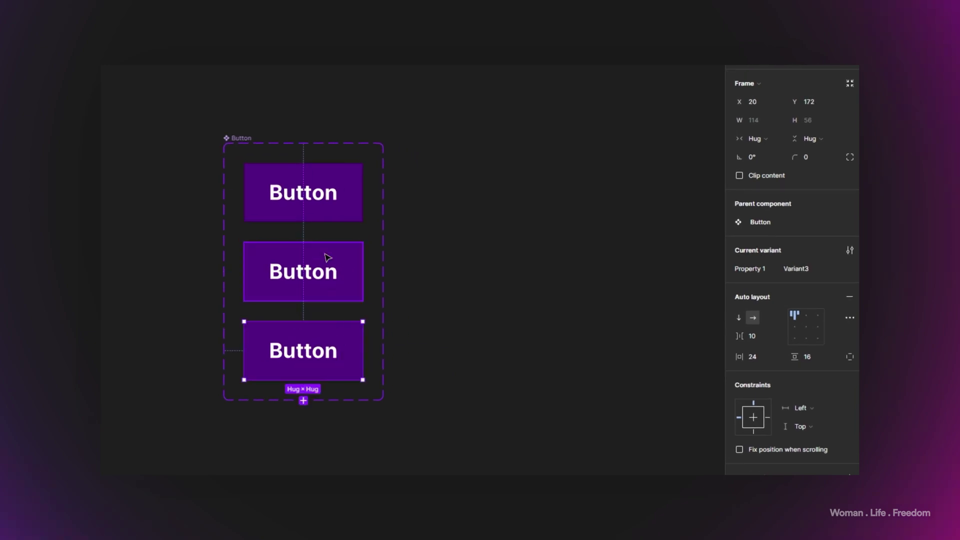
{"action": "left_click", "coordinate": [325, 218]}
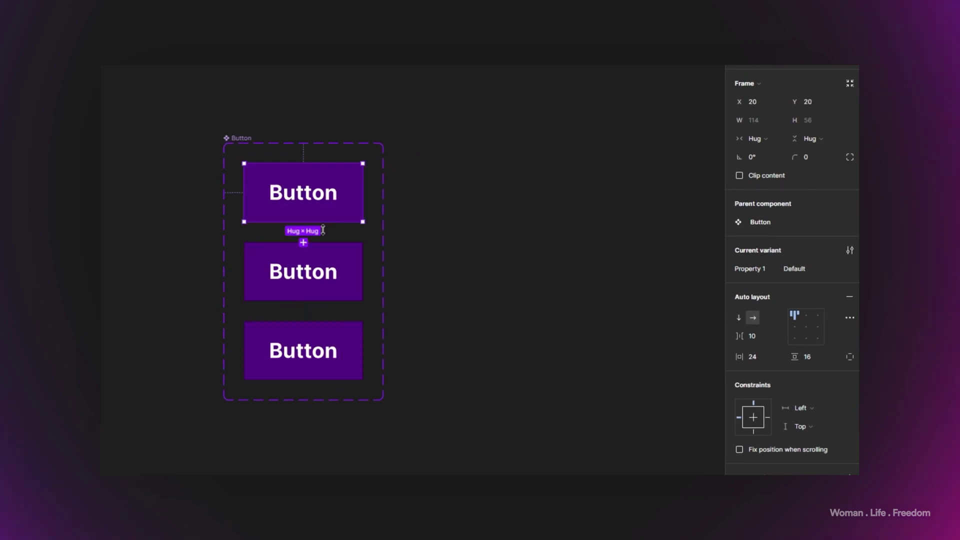
{"action": "left_click", "coordinate": [340, 284]}
{"action": "left_click", "coordinate": [344, 364]}
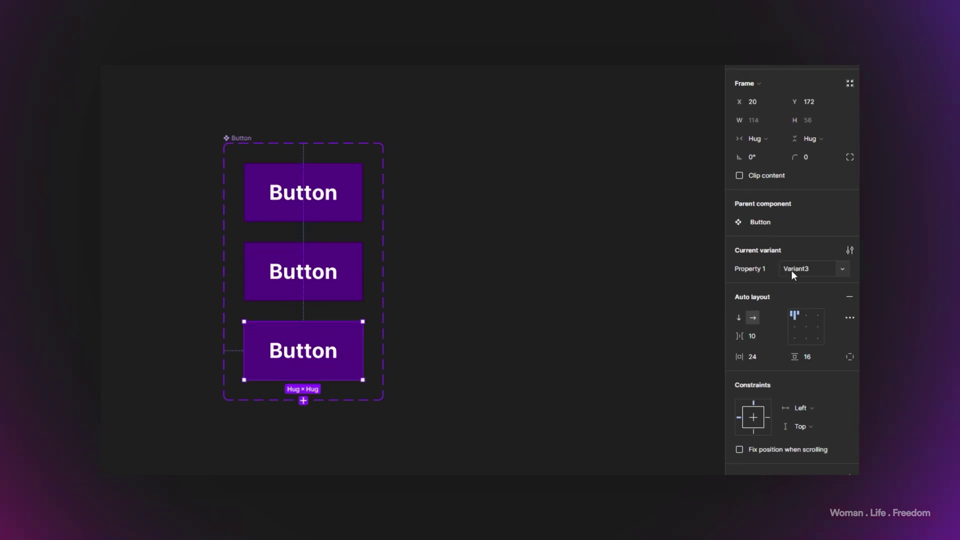
{"action": "left_click", "coordinate": [356, 261]}
{"action": "left_click", "coordinate": [351, 211]}
{"action": "left_click", "coordinate": [344, 250]}
{"action": "left_click", "coordinate": [337, 344]}
- Rename the variant property of the uppermost button to "Background color" and set its value to "purple"
{"action": "left_click", "coordinate": [343, 205]}
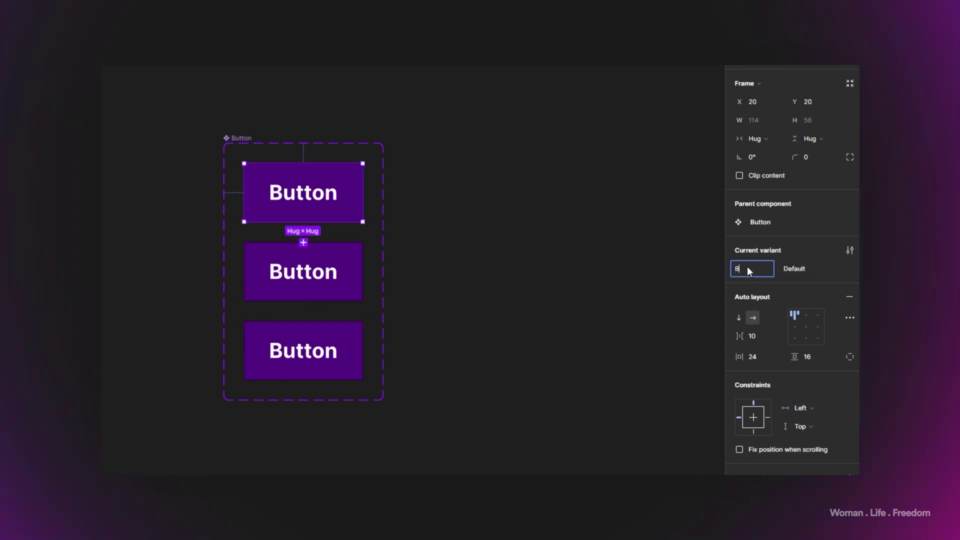
{"action": "left_click", "coordinate": [747, 266]}
{"action": "type", "text": "Background"}
{"action": "key", "text": "Return"}
{"action": "left_click", "coordinate": [803, 269]}
{"action": "type", "text": "Purple"}
{"action": "key", "text": "Return"}
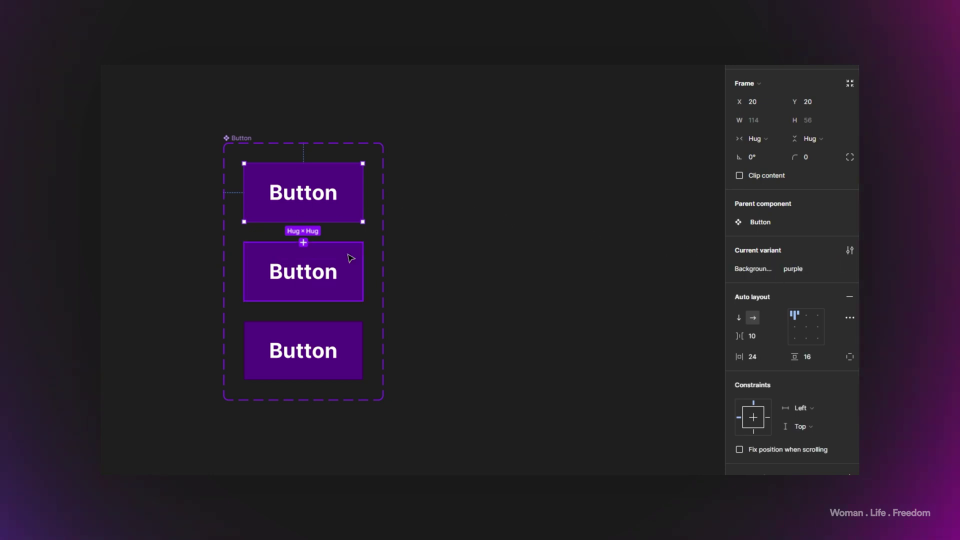
- Set the Background color property value to "Red" for the middle variant and "Green" for the lowest variant
{"action": "left_click", "coordinate": [313, 273]}
{"action": "left_click", "coordinate": [796, 271]}
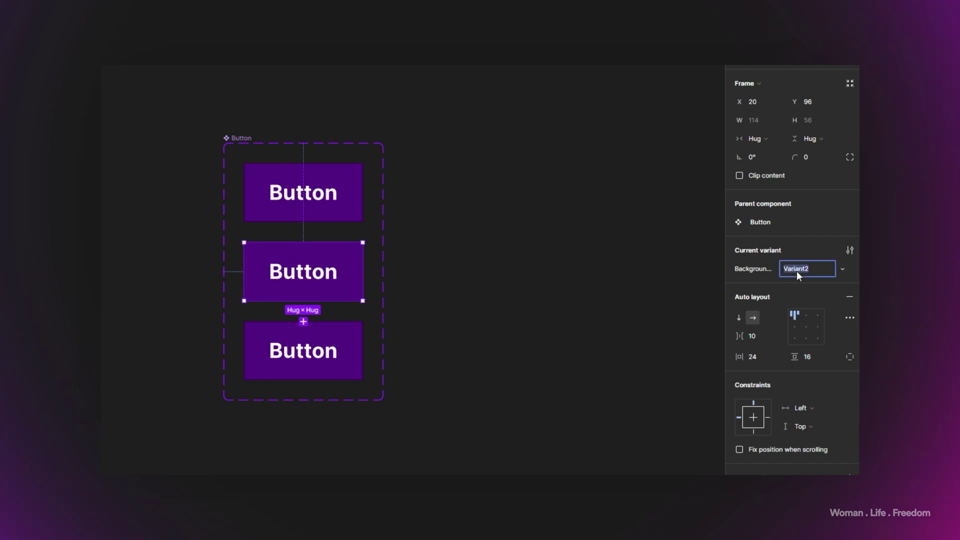
{"action": "key", "text": "Return"}
{"action": "left_click", "coordinate": [327, 342]}
{"action": "left_click", "coordinate": [798, 271]}
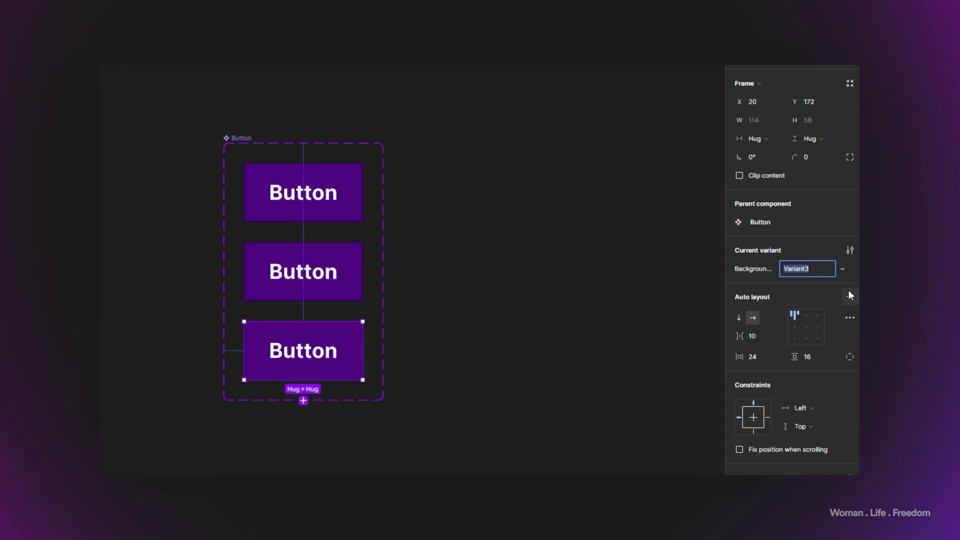
{"action": "type", "text": "Blue"}
{"action": "key", "text": "Return"}
{"action": "key", "text": "Escape"}
- Change the fill of the middle Red variant to dark red, AF1F1F
{"action": "left_click", "coordinate": [314, 290]}
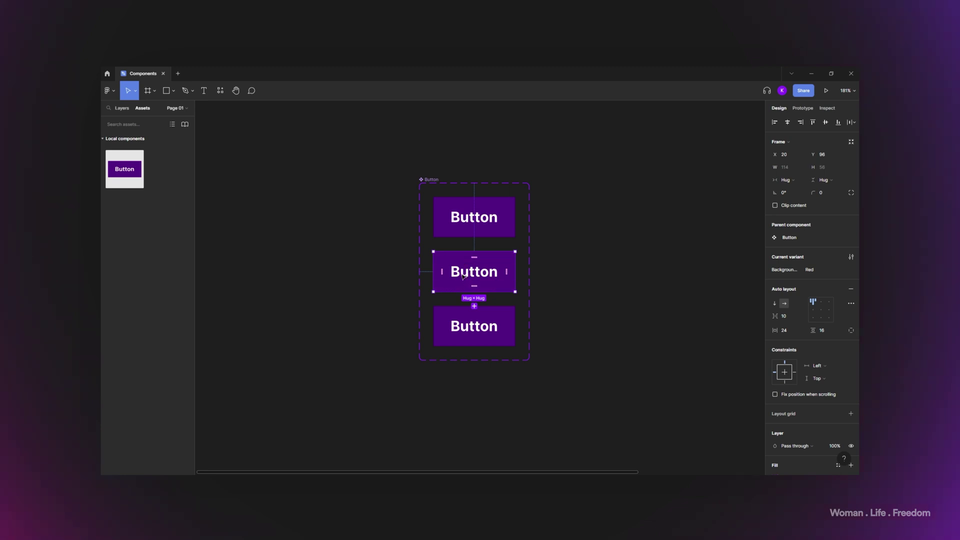
{"action": "left_click", "coordinate": [764, 271]}
{"action": "left_click", "coordinate": [515, 282]}
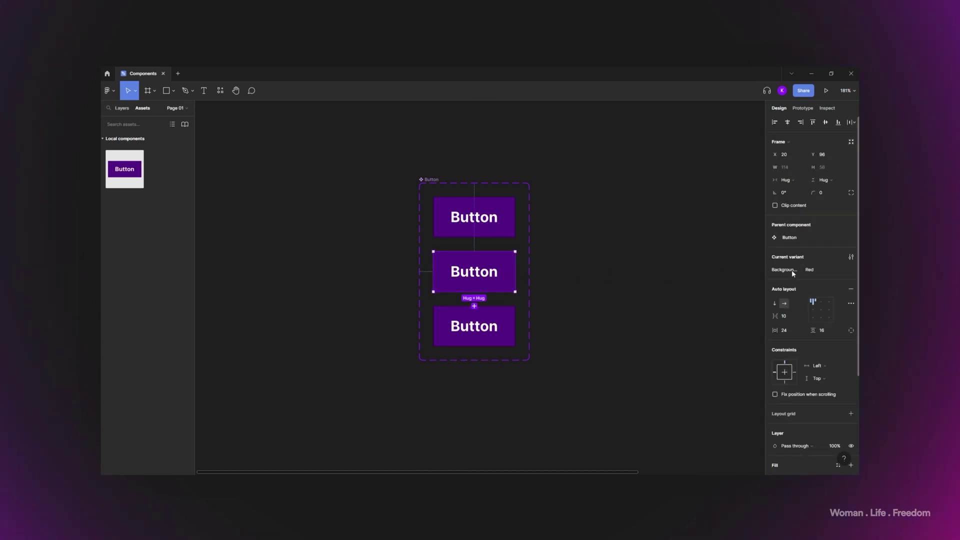
{"action": "scroll", "coordinate": [793, 403], "scroll_direction": "down", "scroll_amount": 2}
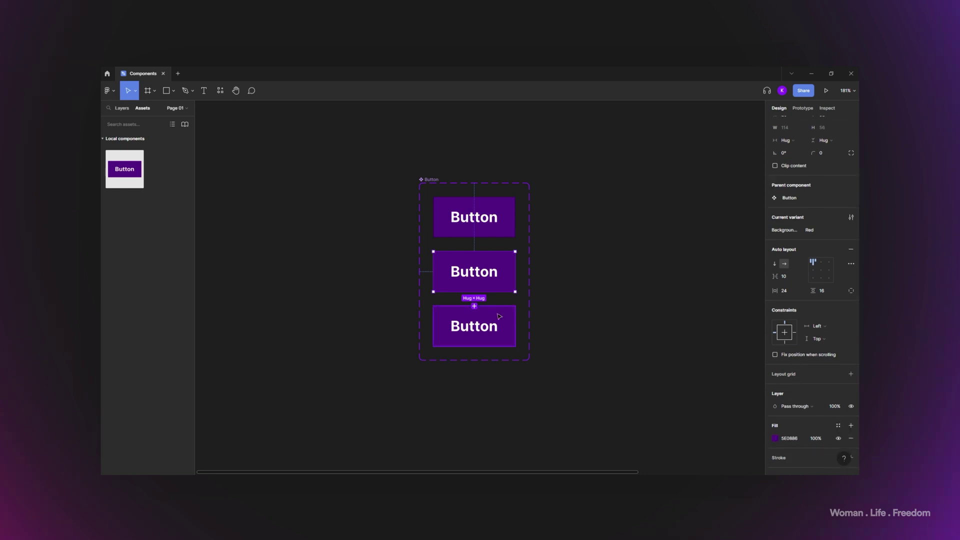
{"action": "left_click", "coordinate": [775, 438]}
{"action": "left_click_drag", "start_coordinate": [749, 382], "coordinate": [757, 383]}
{"action": "left_click", "coordinate": [749, 311]}
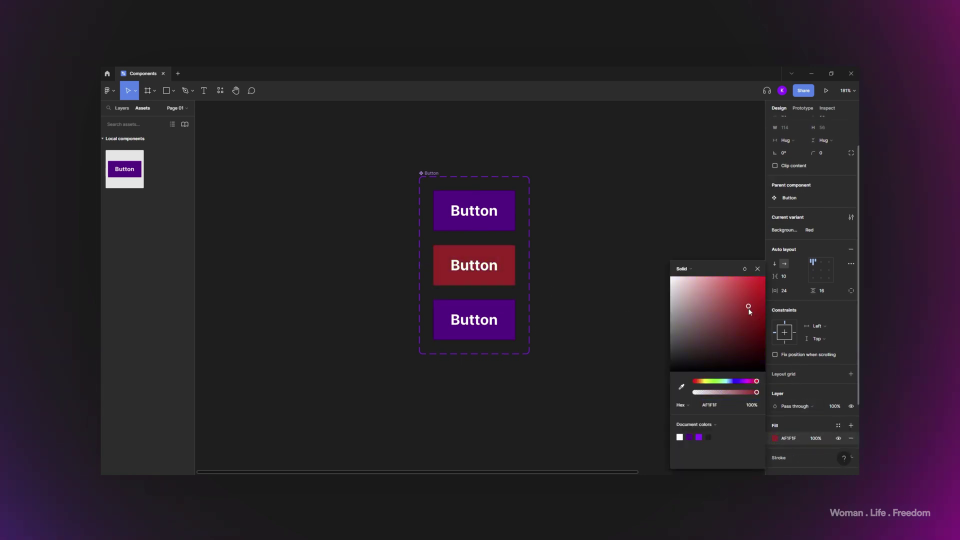
- Change the fill of the lowest variant to green
{"action": "left_click", "coordinate": [482, 322]}
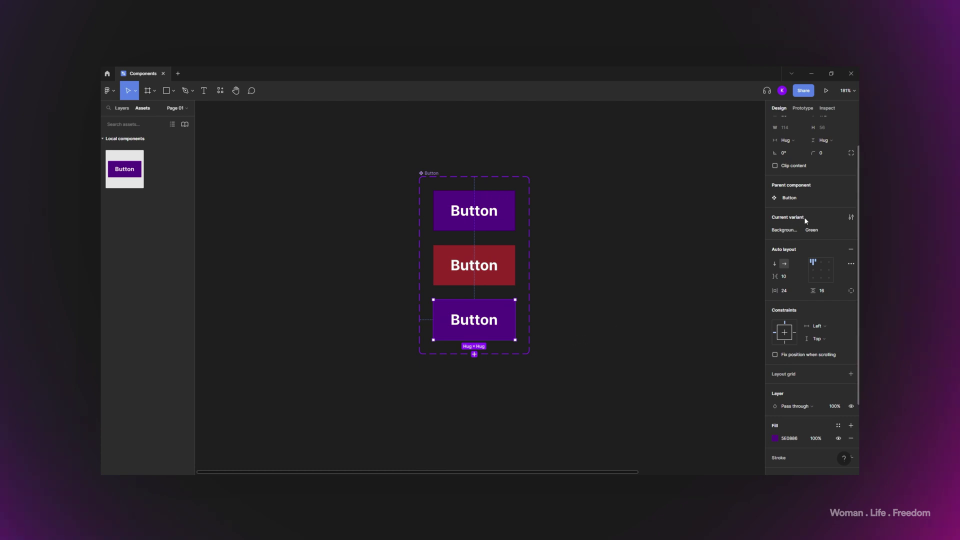
{"action": "left_click", "coordinate": [775, 438]}
{"action": "left_click", "coordinate": [726, 381]}
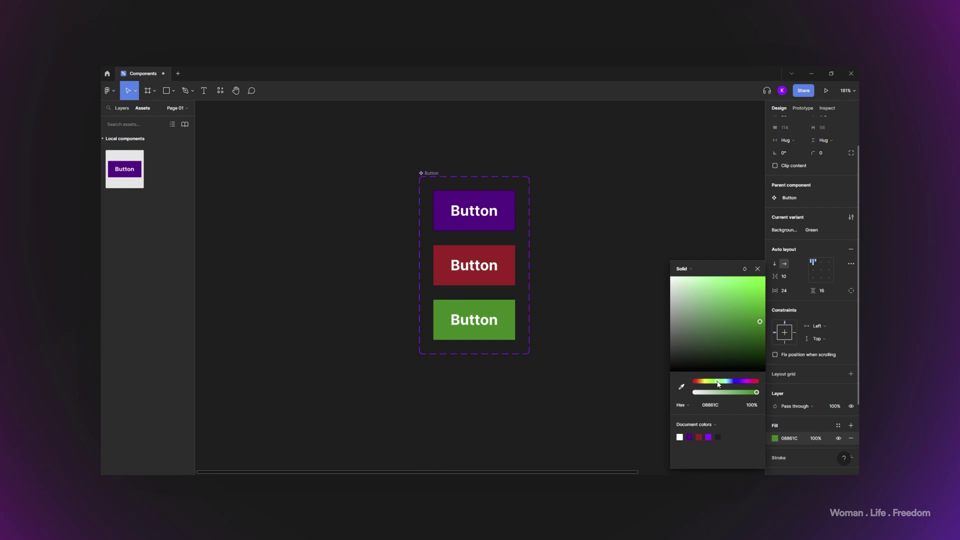
{"action": "left_click", "coordinate": [587, 273]}
- Try the Red variant on the Start instance and set its Background color property to Green
{"action": "left_click_drag", "start_coordinate": [653, 270], "coordinate": [527, 280]}
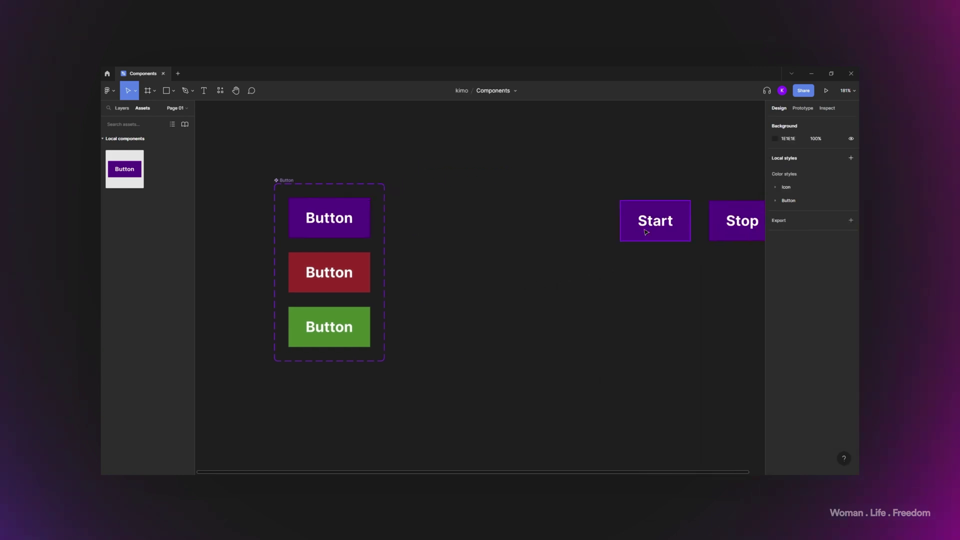
{"action": "left_click_drag", "start_coordinate": [645, 231], "coordinate": [538, 263]}
{"action": "left_click", "coordinate": [567, 240]}
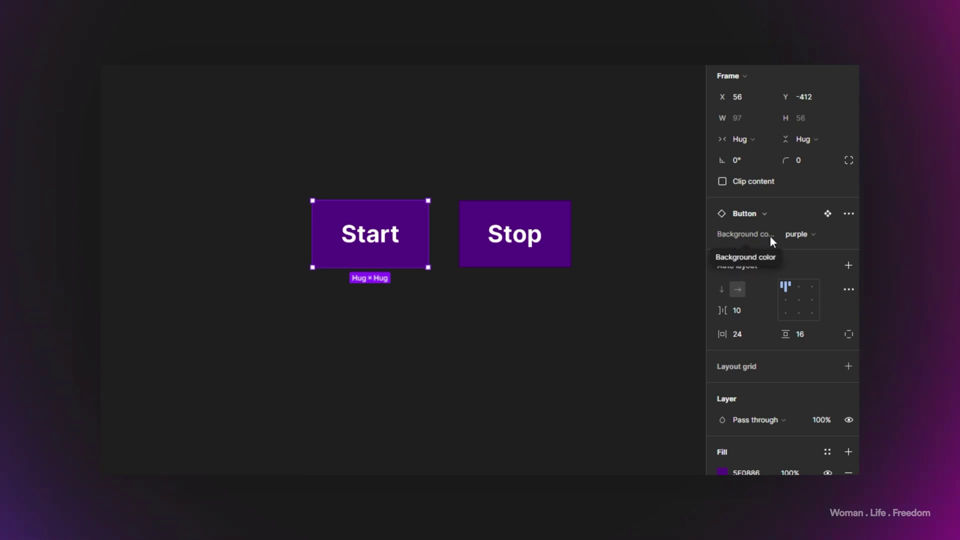
{"action": "left_click", "coordinate": [794, 235]}
{"action": "left_click", "coordinate": [797, 245]}
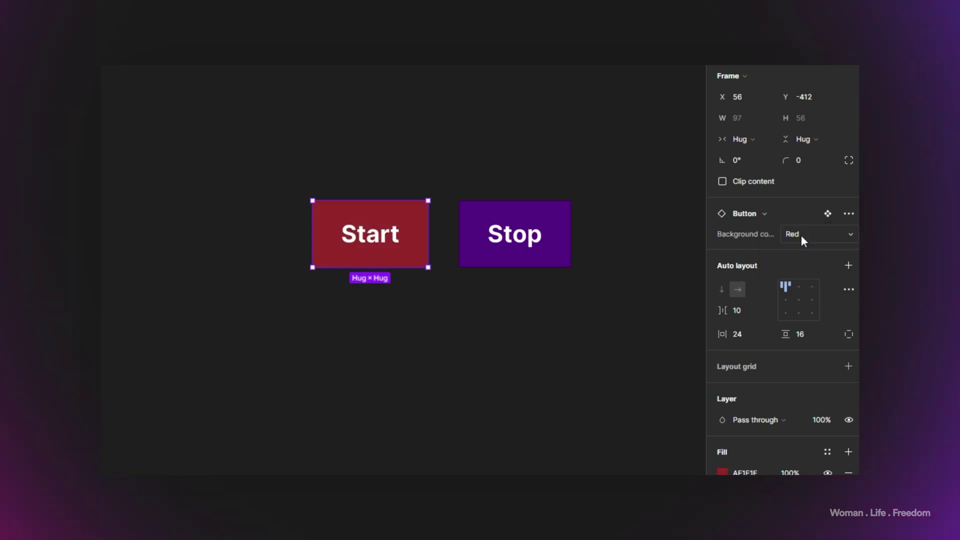
{"action": "left_click", "coordinate": [801, 235]}
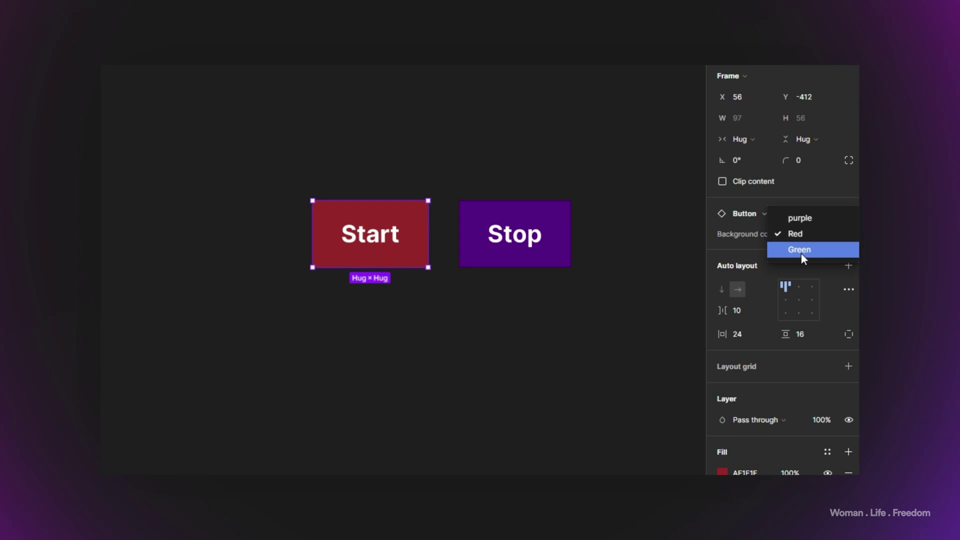
{"action": "left_click", "coordinate": [801, 252]}
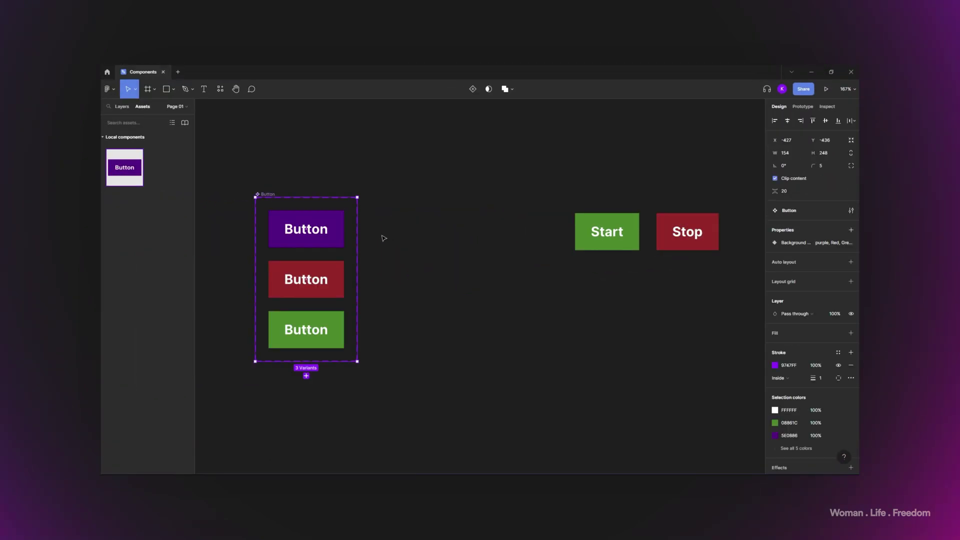
- Create a Boolean property named "Show icon" with the value True on the Button component set
{"action": "left_click", "coordinate": [851, 230]}
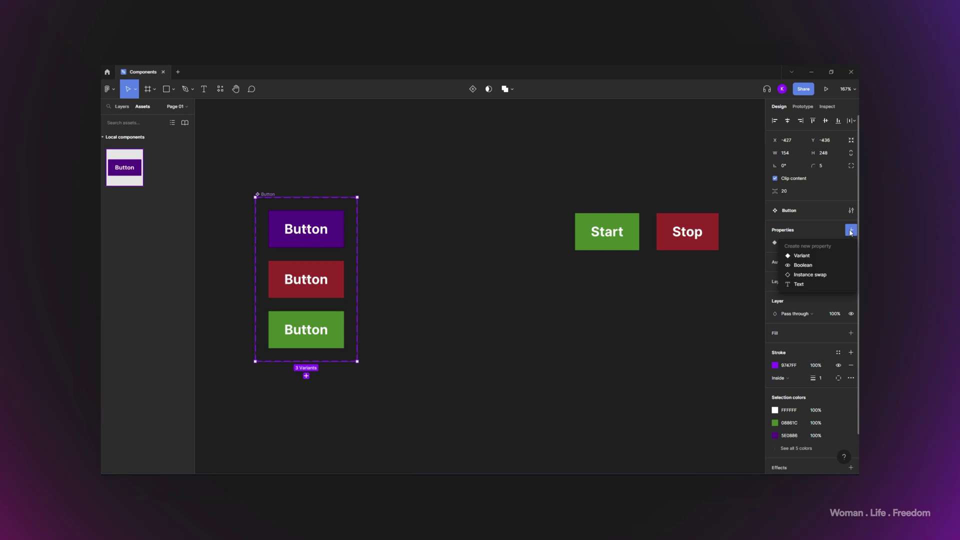
{"action": "left_click", "coordinate": [822, 266]}
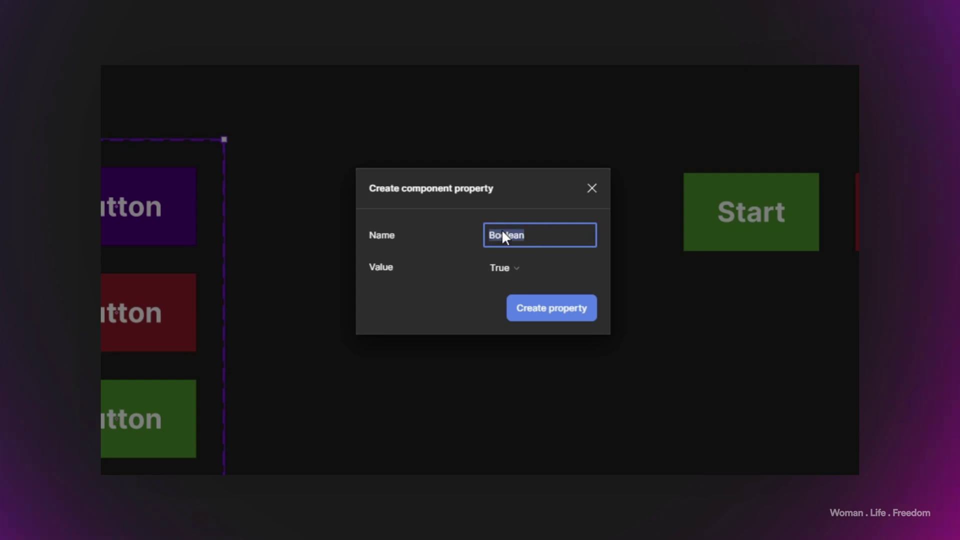
{"action": "type", "text": "Show icon"}
{"action": "key", "text": "Return"}
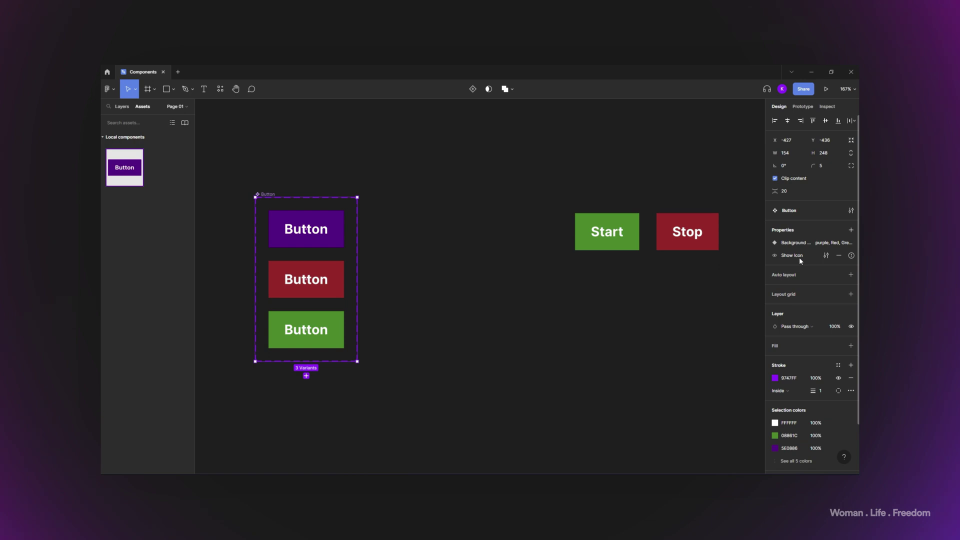
{"action": "mouse_move", "coordinate": [851, 259]}
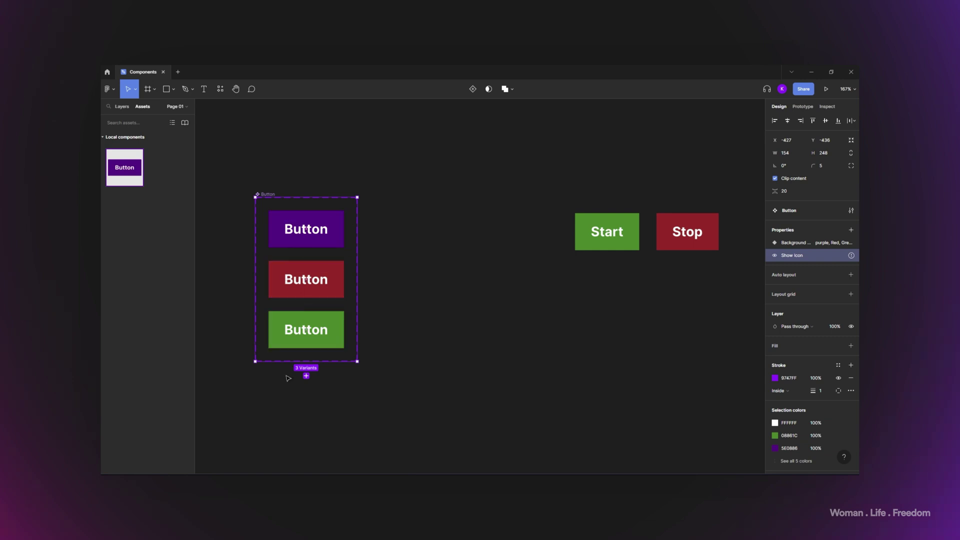
- Run the Feather Icons plugin and insert the circled exclamation mark icon
{"action": "left_click", "coordinate": [223, 92]}
{"action": "left_click", "coordinate": [260, 107]}
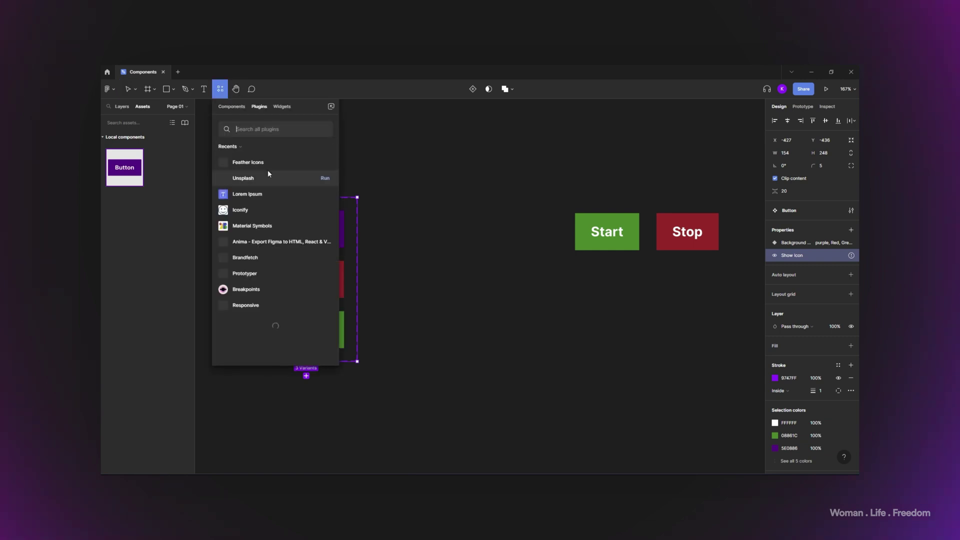
{"action": "left_click", "coordinate": [324, 163]}
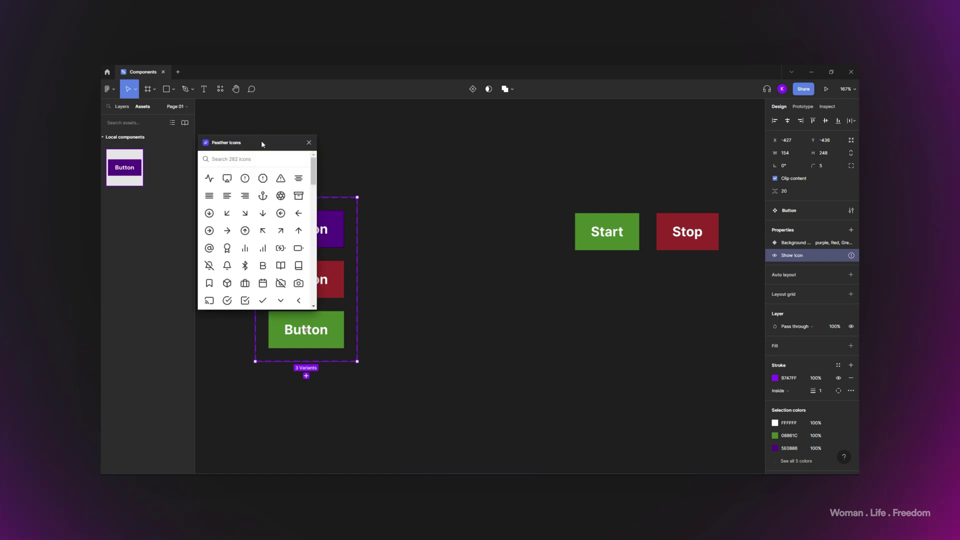
{"action": "left_click_drag", "start_coordinate": [261, 141], "coordinate": [501, 175]}
{"action": "left_click", "coordinate": [486, 214]}
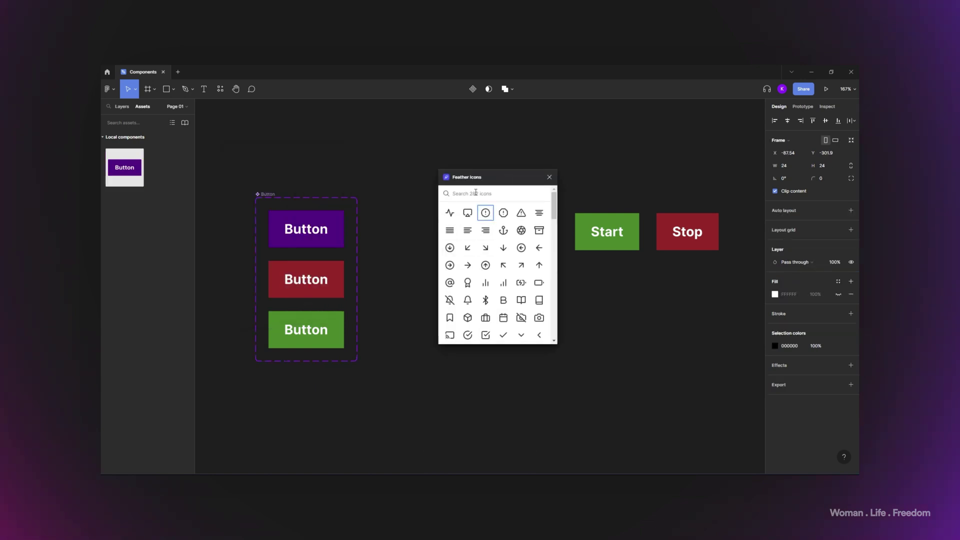
- Place the exclamation mark icon before the label in the purple variant and recolor it white, FFFFFF
{"action": "left_click_drag", "start_coordinate": [480, 179], "coordinate": [577, 169]}
{"action": "left_click_drag", "start_coordinate": [490, 286], "coordinate": [293, 224]}
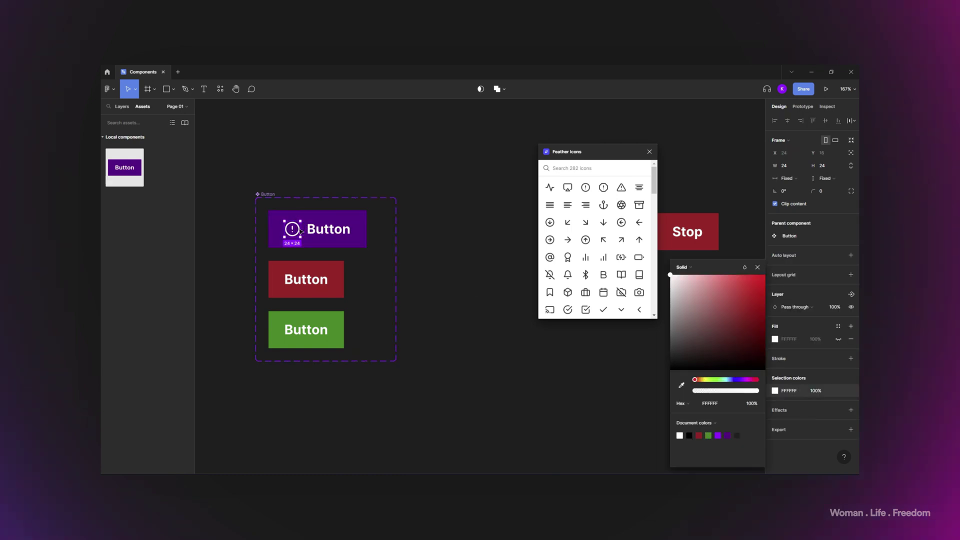
{"action": "left_click", "coordinate": [293, 287]}
{"action": "left_click", "coordinate": [293, 229]}
{"action": "left_click", "coordinate": [293, 229]}
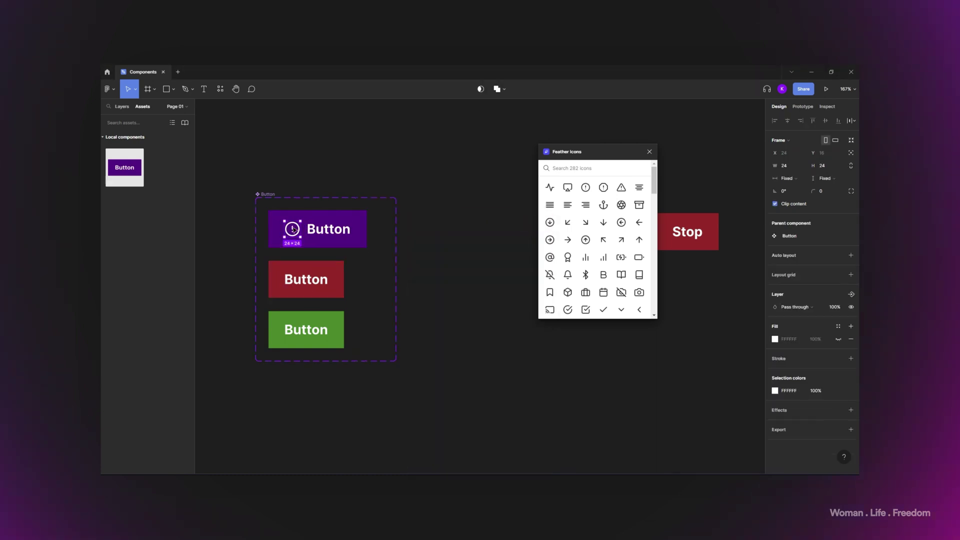
- Copy the white exclamation mark icon into the red and green variants, before each label, and close the Feather Icons plugin
{"action": "key", "text": "ctrl+c"}
{"action": "left_click", "coordinate": [320, 280]}
{"action": "key", "text": "ctrl+v"}
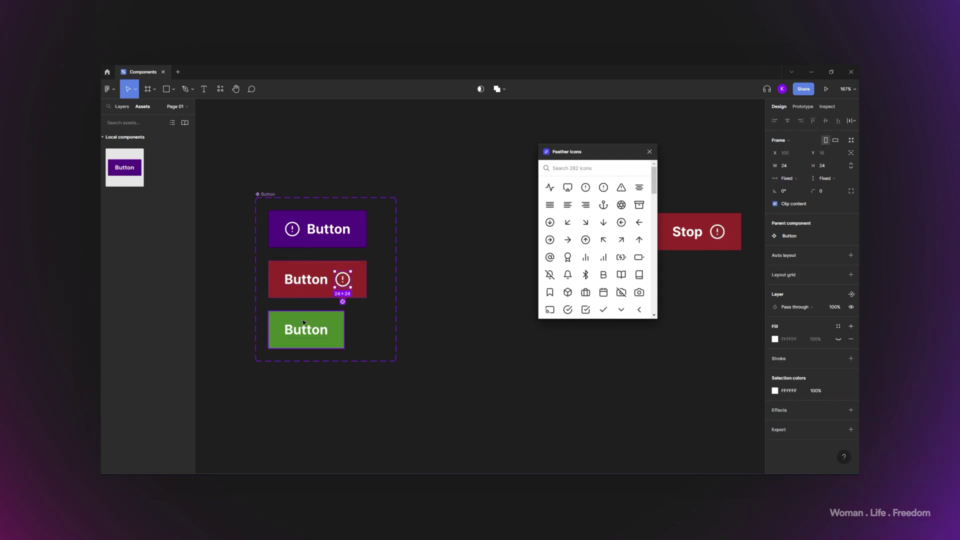
{"action": "left_click_drag", "start_coordinate": [342, 279], "coordinate": [295, 279]}
{"action": "left_click", "coordinate": [310, 330]}
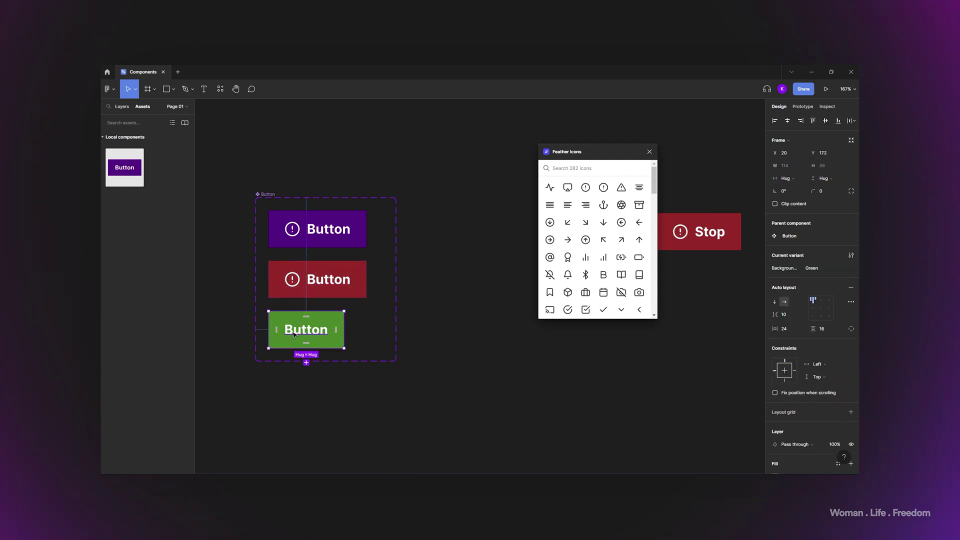
{"action": "key", "text": "ctrl+v"}
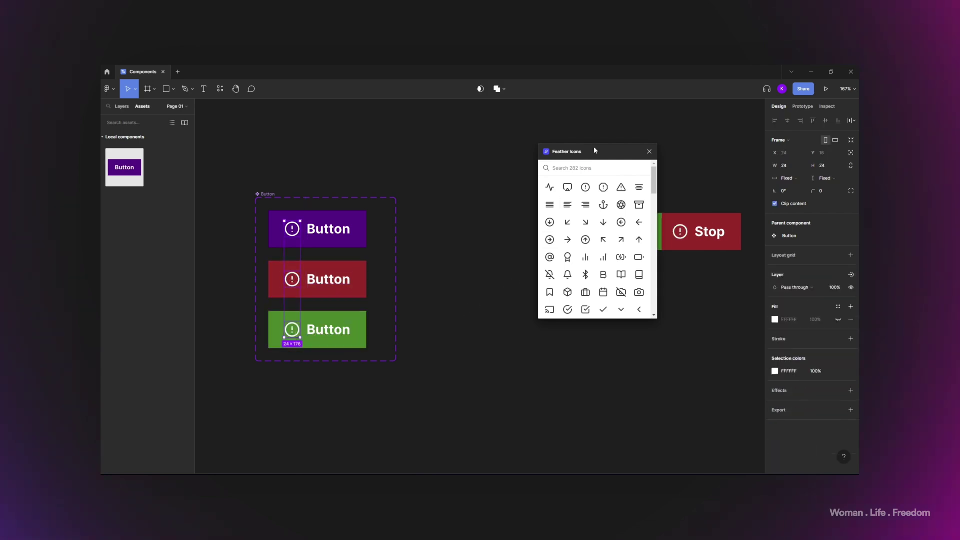
{"action": "left_click", "coordinate": [650, 152]}
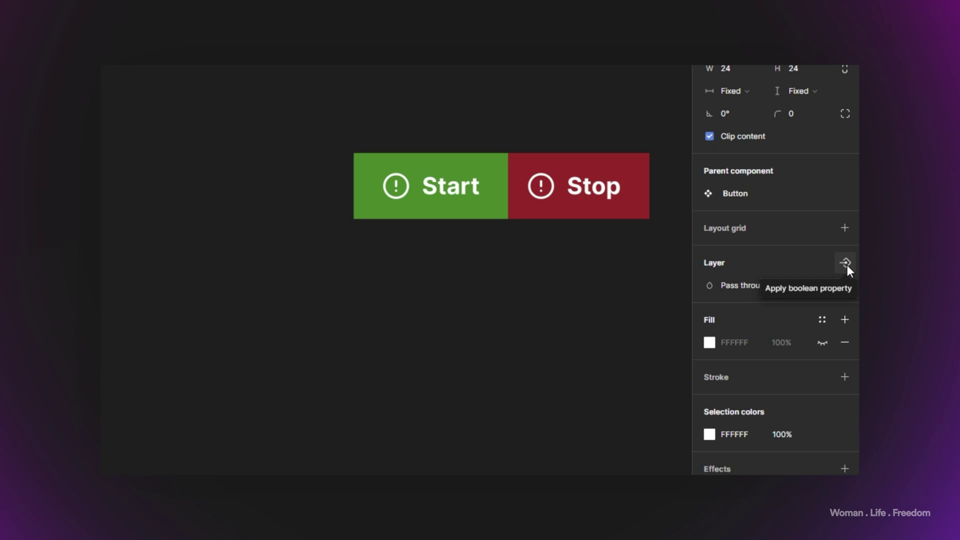
- Link the variants' icon layers to the Show icon Boolean property and turn Show icon off on the Start instance
{"action": "left_click", "coordinate": [845, 263]}
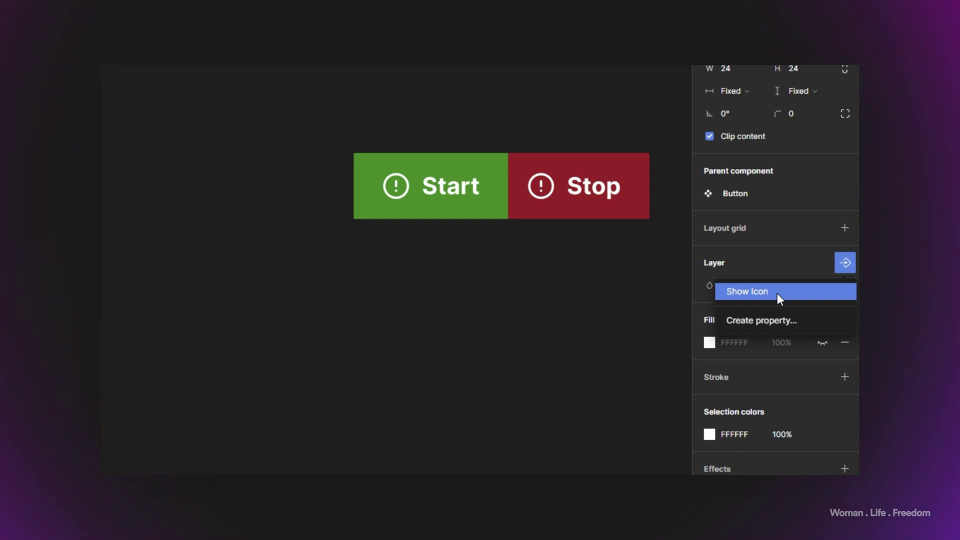
{"action": "left_click", "coordinate": [777, 293]}
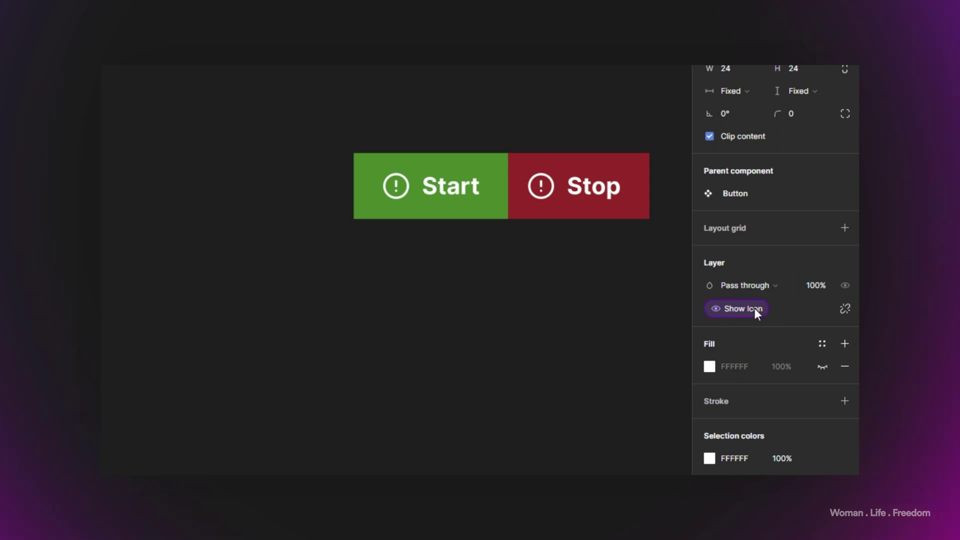
{"action": "key", "text": "Escape"}
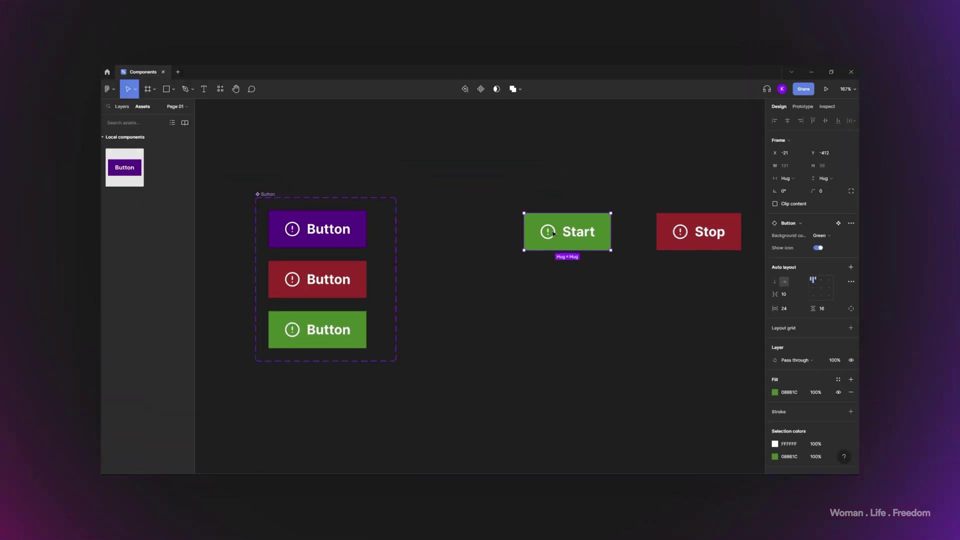
{"action": "left_click", "coordinate": [819, 248]}
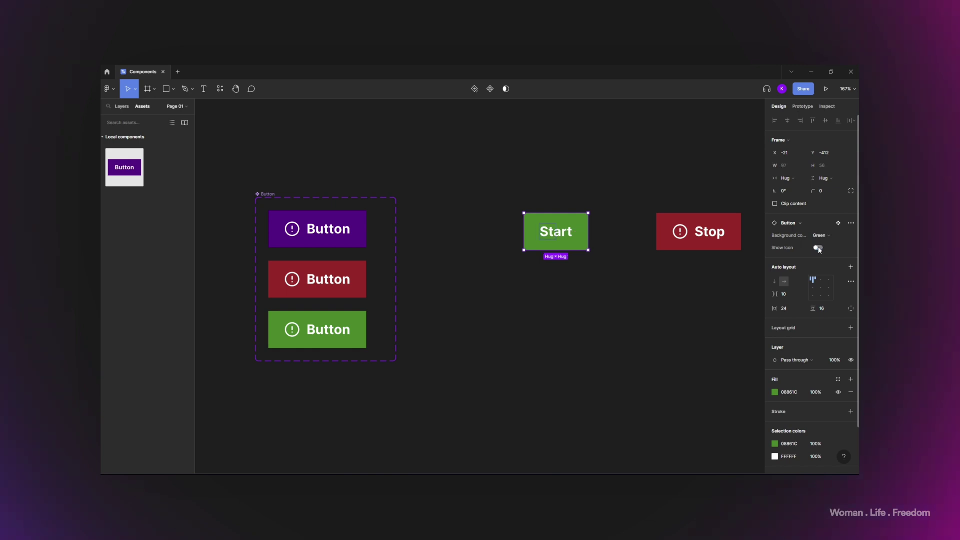
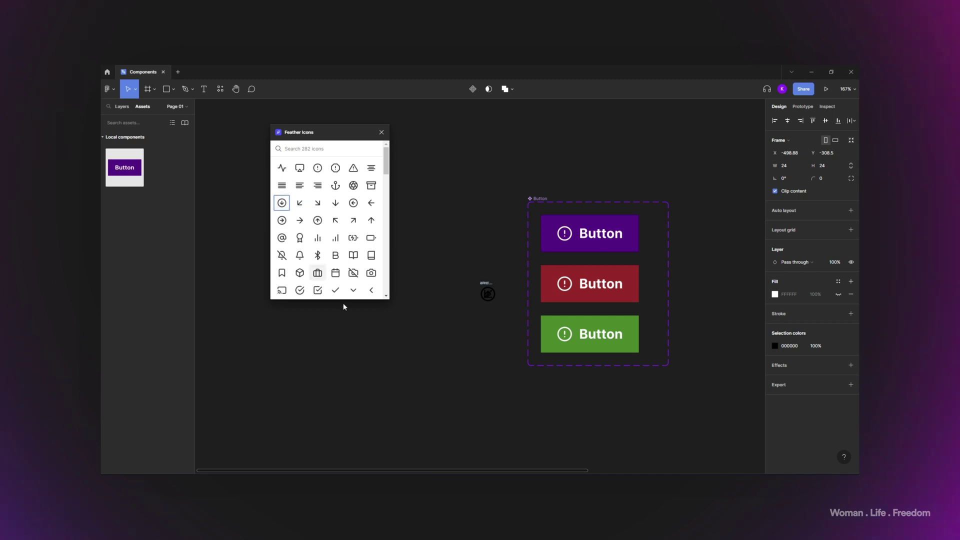
- Spread the stacked Feather icons out into a horizontal row on the empty canvas beside the Button component set
{"action": "left_click_drag", "start_coordinate": [453, 262], "coordinate": [510, 326]}
{"action": "left_click_drag", "start_coordinate": [483, 286], "coordinate": [396, 285]}
{"action": "left_click_drag", "start_coordinate": [484, 286], "coordinate": [453, 285]}
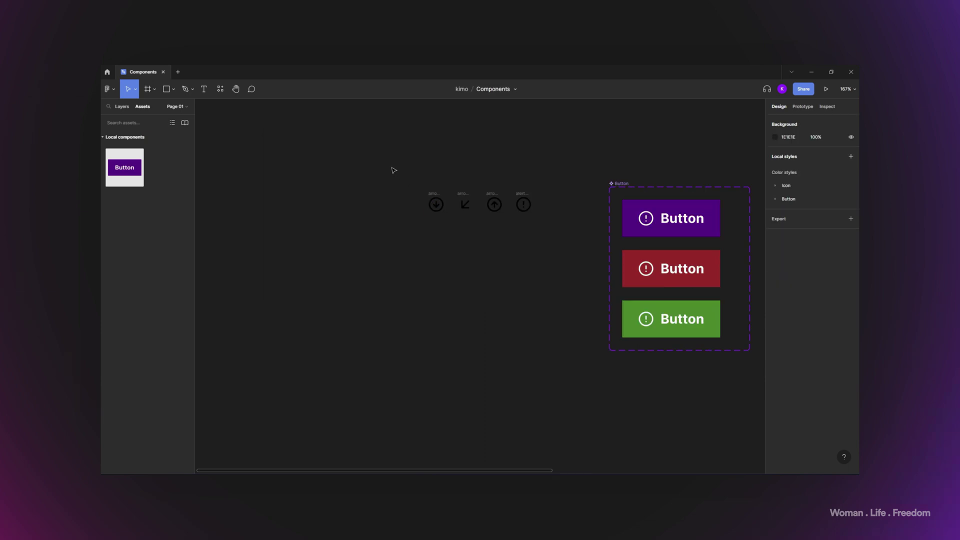
- Combine the four loose icons into one component set and move it up, farther away from the Button set
{"action": "left_click_drag", "start_coordinate": [391, 167], "coordinate": [568, 257]}
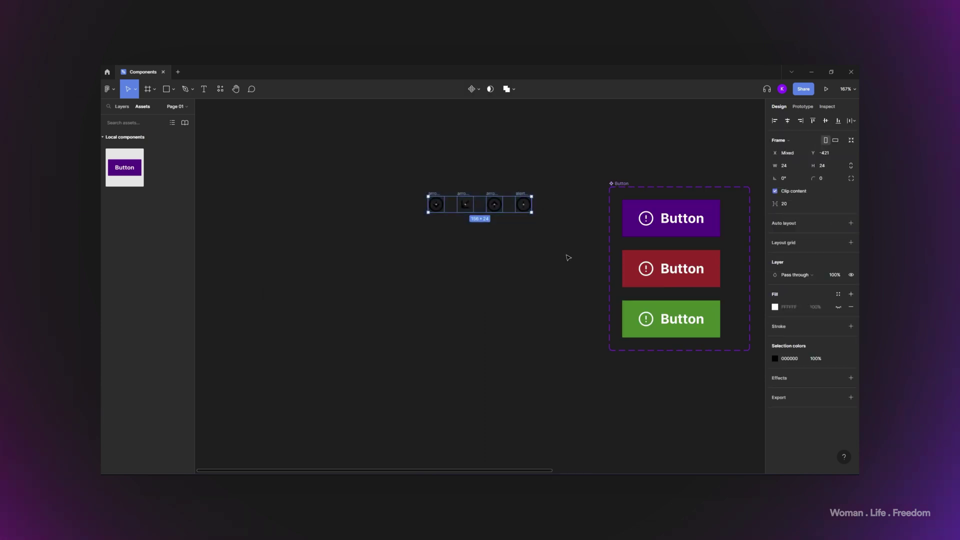
{"action": "left_click", "coordinate": [478, 95]}
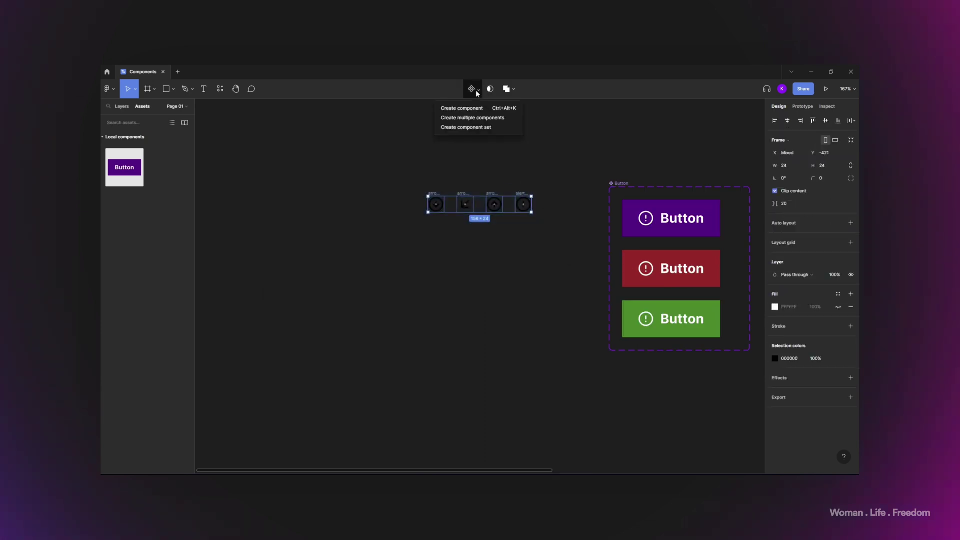
{"action": "left_click", "coordinate": [483, 128]}
{"action": "left_click_drag", "start_coordinate": [437, 184], "coordinate": [371, 165]}
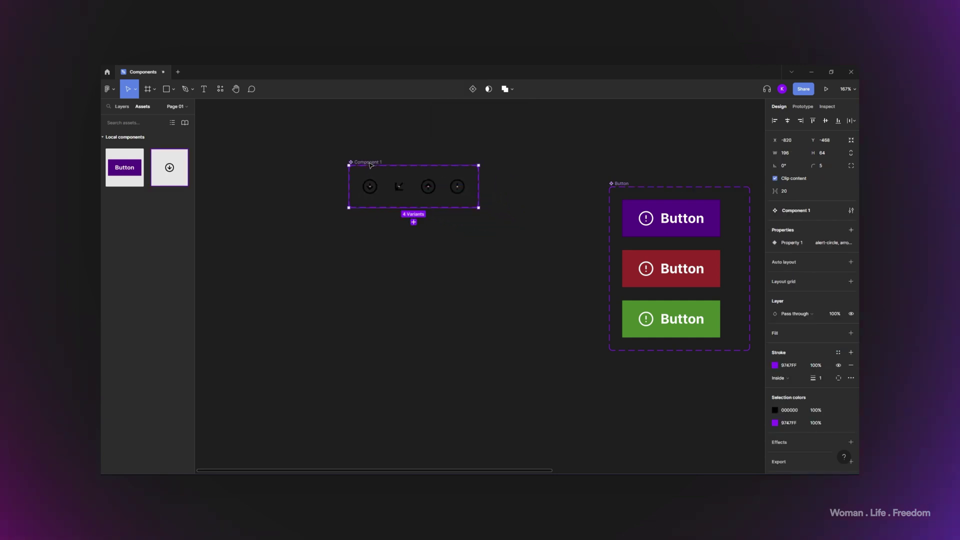
- Recolor the icons in the new component set white, FFFFFF, and name the set "Icon pack"
{"action": "left_click", "coordinate": [774, 410]}
{"action": "left_click", "coordinate": [716, 342]}
{"action": "left_click_drag", "start_coordinate": [716, 341], "coordinate": [671, 276]}
{"action": "left_click", "coordinate": [451, 252]}
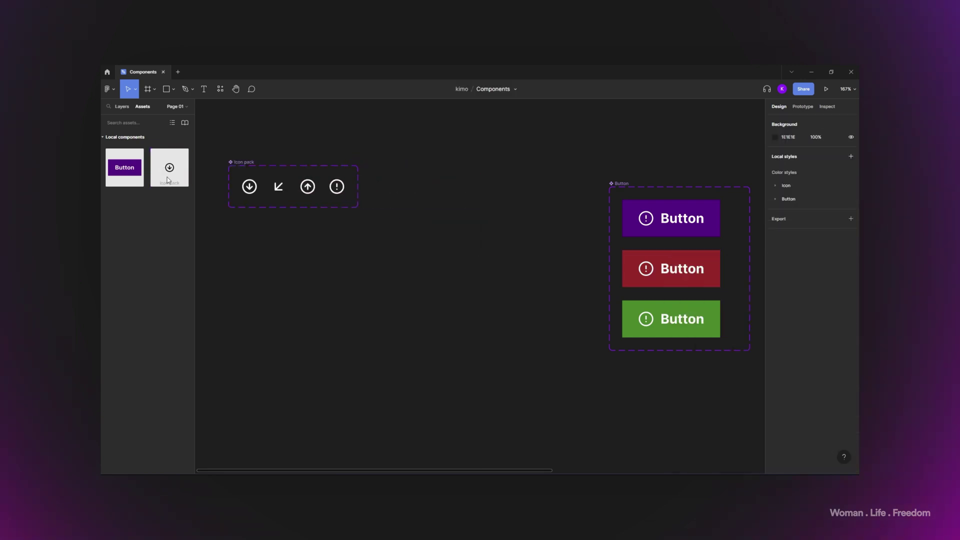
- Place an Icon pack instance on the canvas, turn it into a component of its own and move it up
{"action": "left_click_drag", "start_coordinate": [167, 178], "coordinate": [453, 217]}
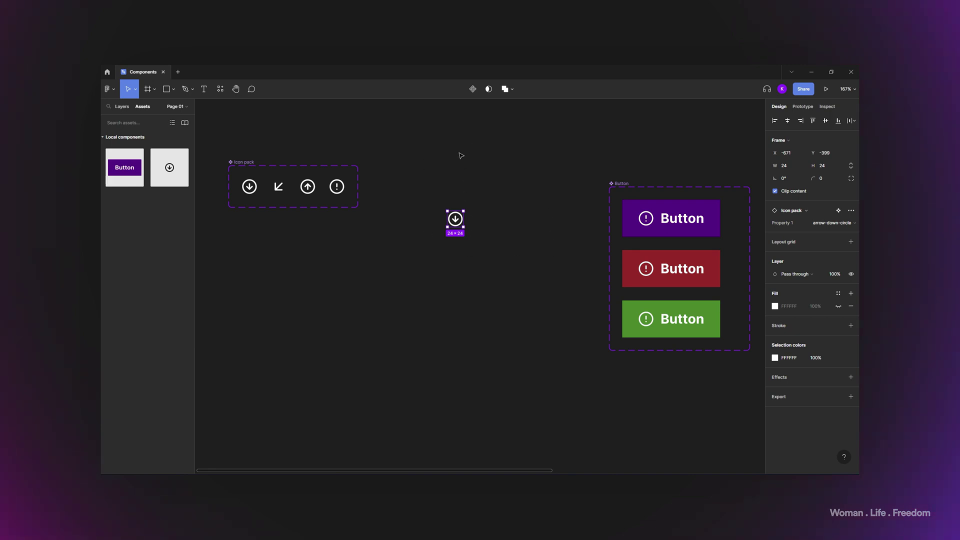
{"action": "left_click", "coordinate": [473, 89]}
{"action": "left_click_drag", "start_coordinate": [455, 219], "coordinate": [456, 173]}
- Rename the Icon pack's variant property as "Type" and place a test instance beside the set
{"action": "left_click", "coordinate": [255, 162]}
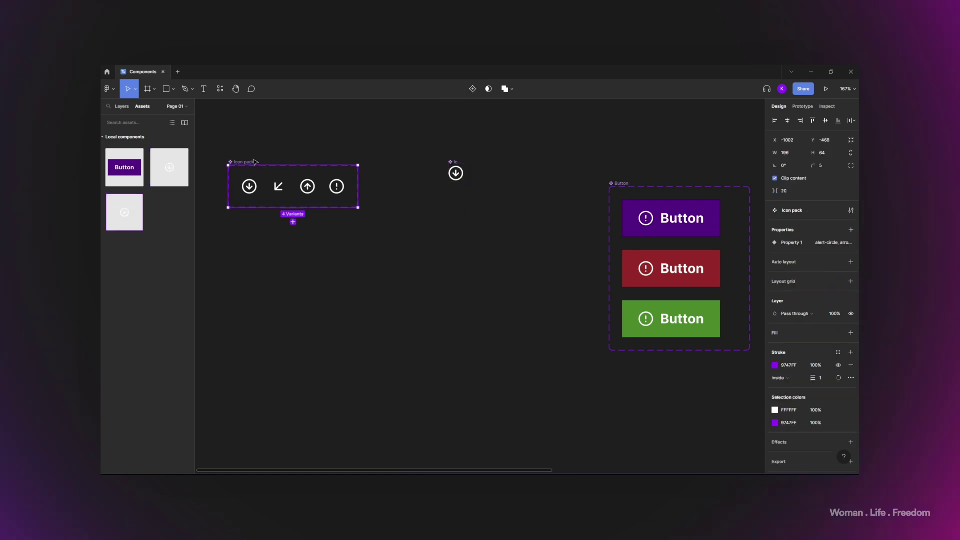
{"action": "double_click", "coordinate": [794, 243]}
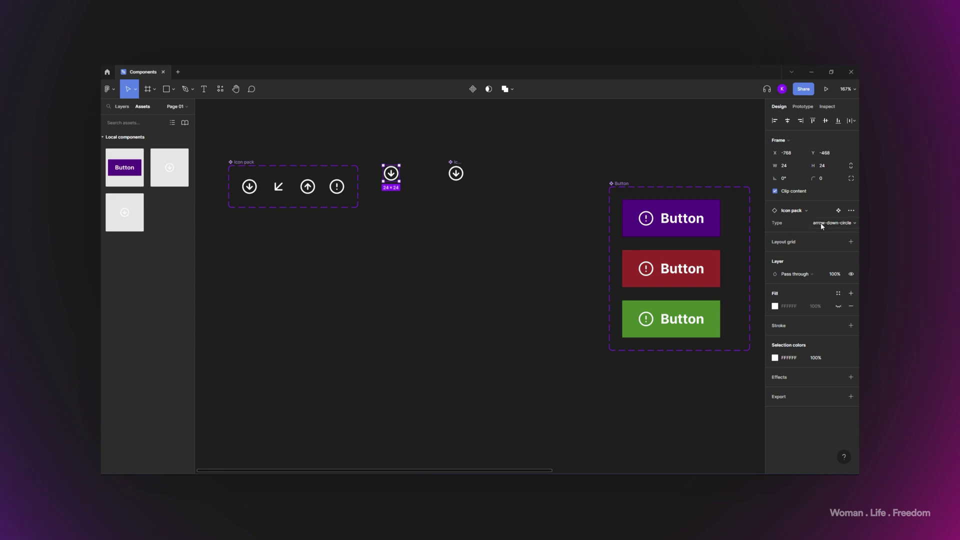
- Try the arrow-down-left, alert-circle and arrow-up-circle types on the Icon pack instance, ending on arrow-down-circle
{"action": "left_click", "coordinate": [832, 225]}
{"action": "left_click", "coordinate": [835, 232]}
{"action": "left_click", "coordinate": [836, 223]}
{"action": "left_click", "coordinate": [834, 203]}
{"action": "left_click", "coordinate": [835, 221]}
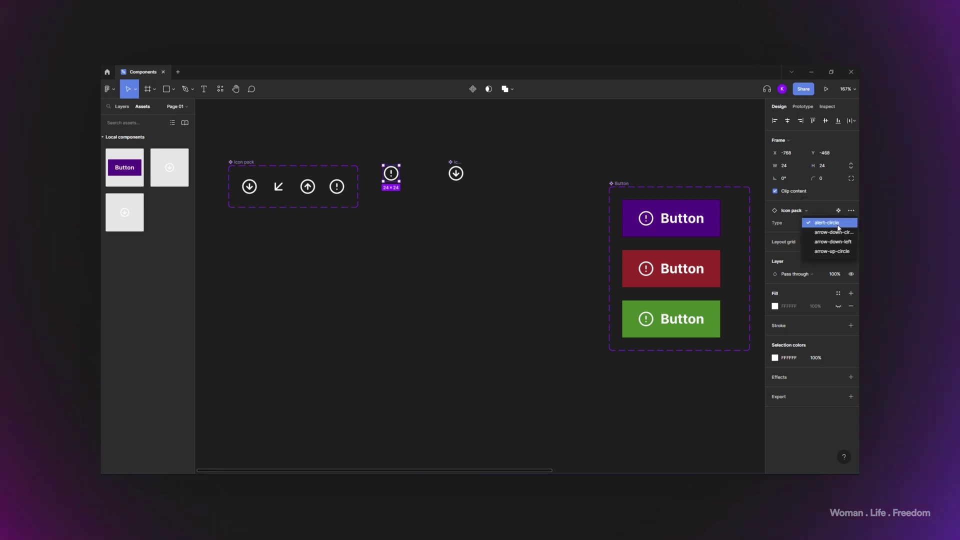
{"action": "left_click", "coordinate": [843, 251]}
{"action": "left_click", "coordinate": [835, 223]}
{"action": "left_click", "coordinate": [834, 204]}
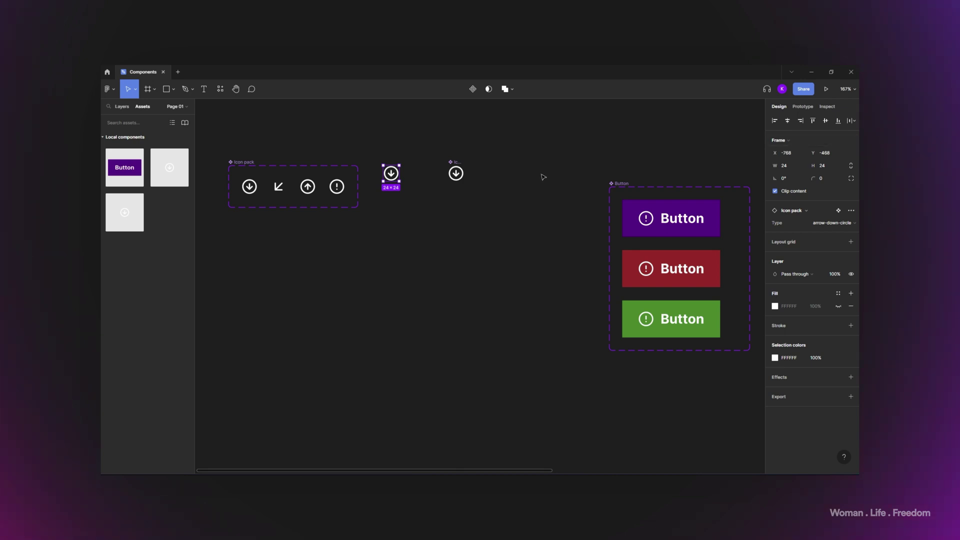
- Turn the single-icon component into an "Icon" component set with a variant property "Size" and set its value to 24
{"action": "left_click_drag", "start_coordinate": [461, 164], "coordinate": [494, 164]}
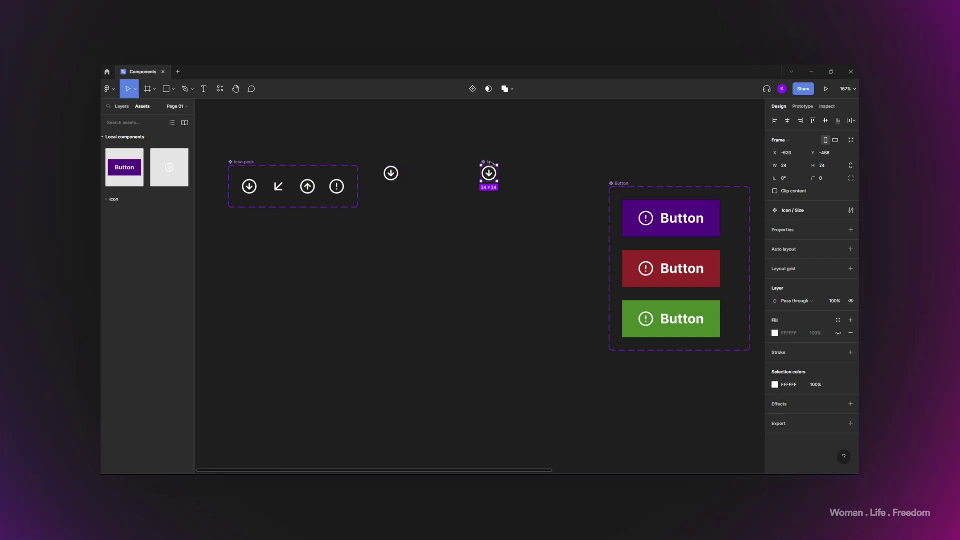
{"action": "left_click", "coordinate": [851, 230]}
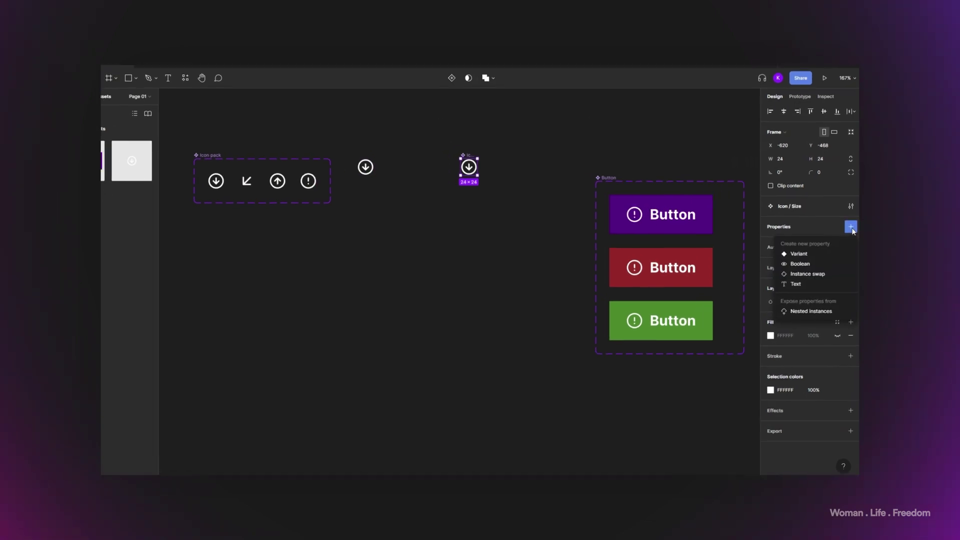
{"action": "left_click", "coordinate": [815, 242]}
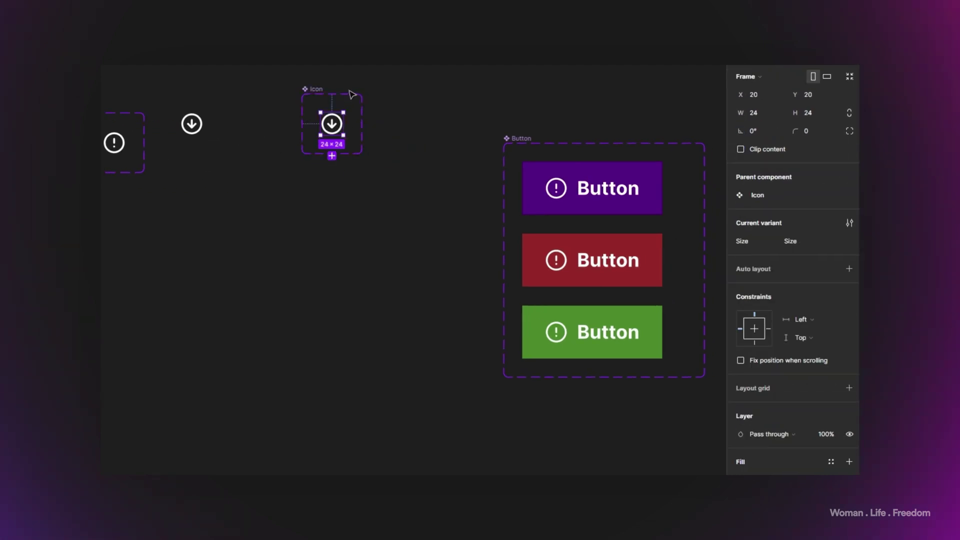
{"action": "left_click", "coordinate": [327, 95]}
{"action": "key", "text": "Return"}
{"action": "left_click", "coordinate": [792, 240]}
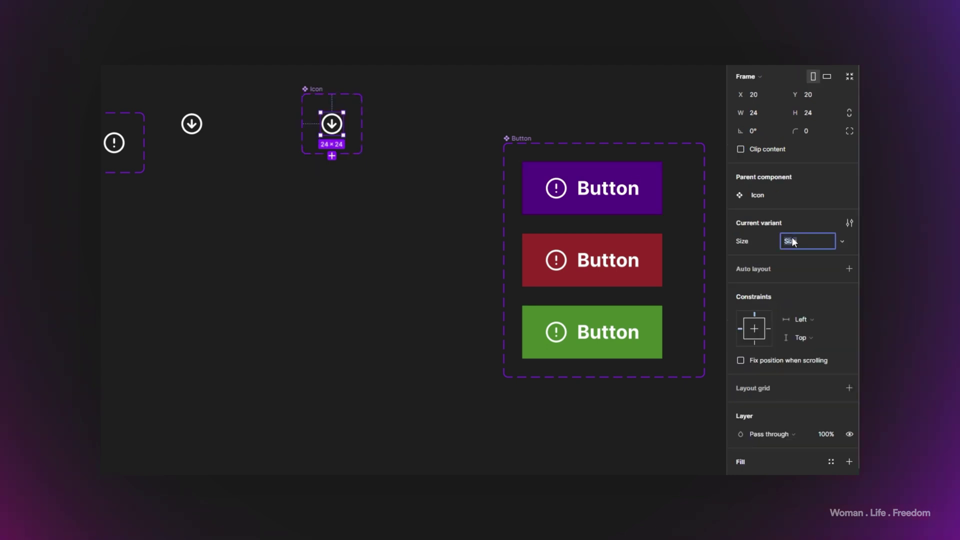
{"action": "type", "text": "24"}
- Add a second variant below the first in the heightened Icon set and set its Size value to 32
{"action": "left_click", "coordinate": [332, 155]}
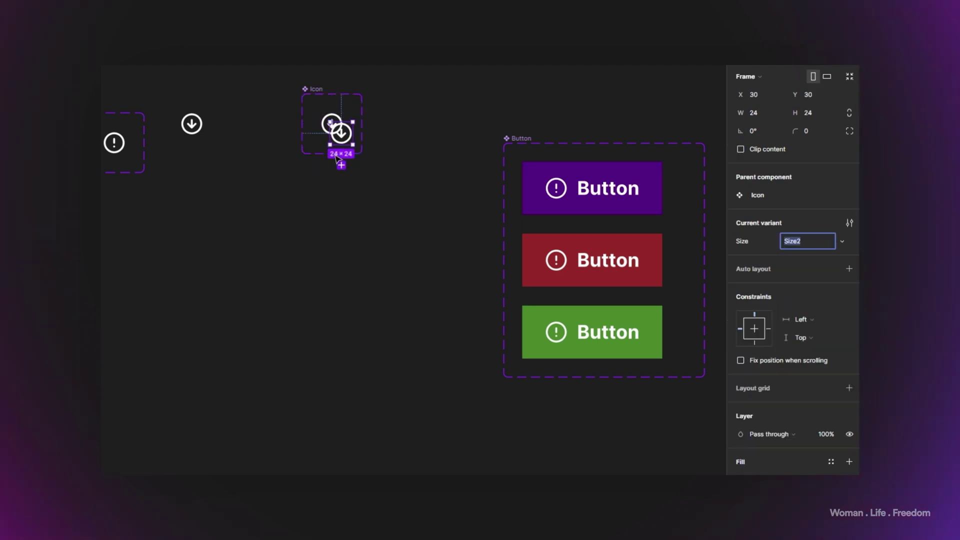
{"action": "left_click", "coordinate": [328, 93]}
{"action": "left_click_drag", "start_coordinate": [321, 154], "coordinate": [324, 231]}
{"action": "left_click_drag", "start_coordinate": [341, 133], "coordinate": [332, 159]}
{"action": "left_click", "coordinate": [798, 243]}
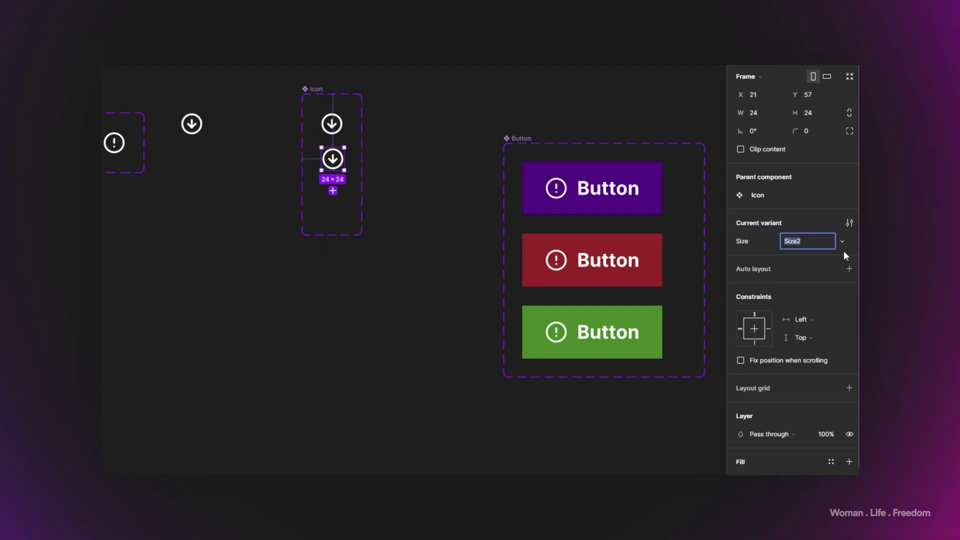
{"action": "type", "text": "32"}
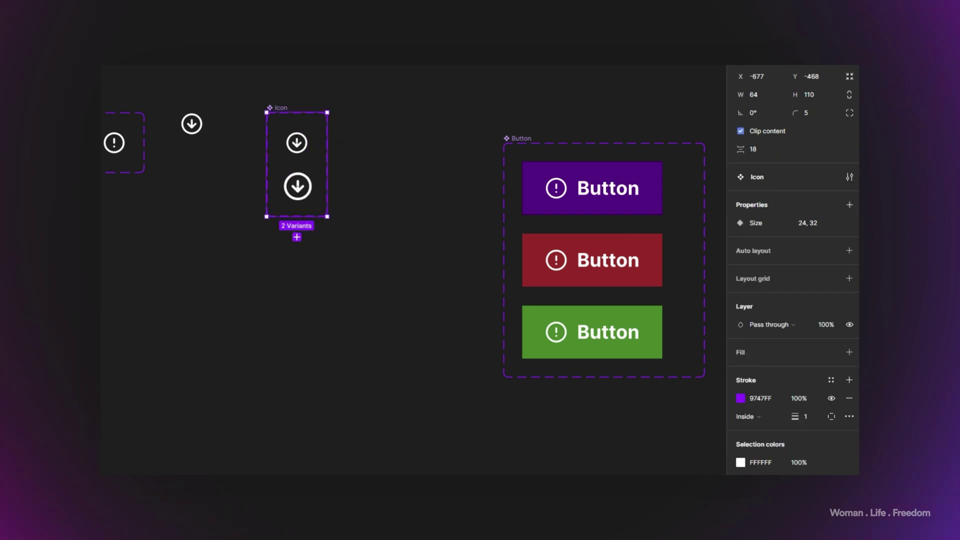
- Place an Icon instance beside its component set and switch its Size between 24 and 32, ending on 32
{"action": "left_click_drag", "start_coordinate": [223, 189], "coordinate": [399, 133]}
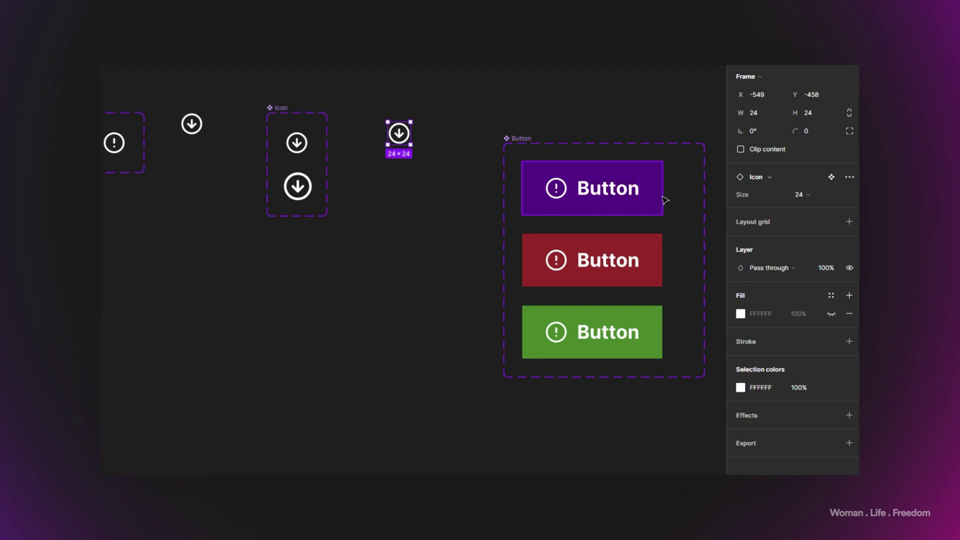
{"action": "left_click", "coordinate": [805, 195]}
{"action": "left_click", "coordinate": [810, 207]}
{"action": "left_click", "coordinate": [810, 196]}
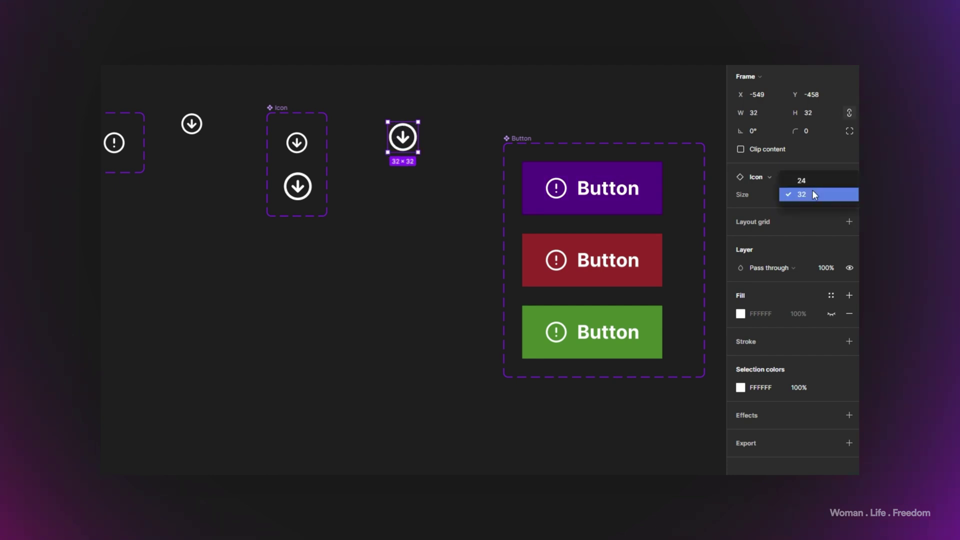
{"action": "left_click", "coordinate": [812, 183]}
{"action": "left_click", "coordinate": [814, 193]}
{"action": "left_click", "coordinate": [818, 208]}
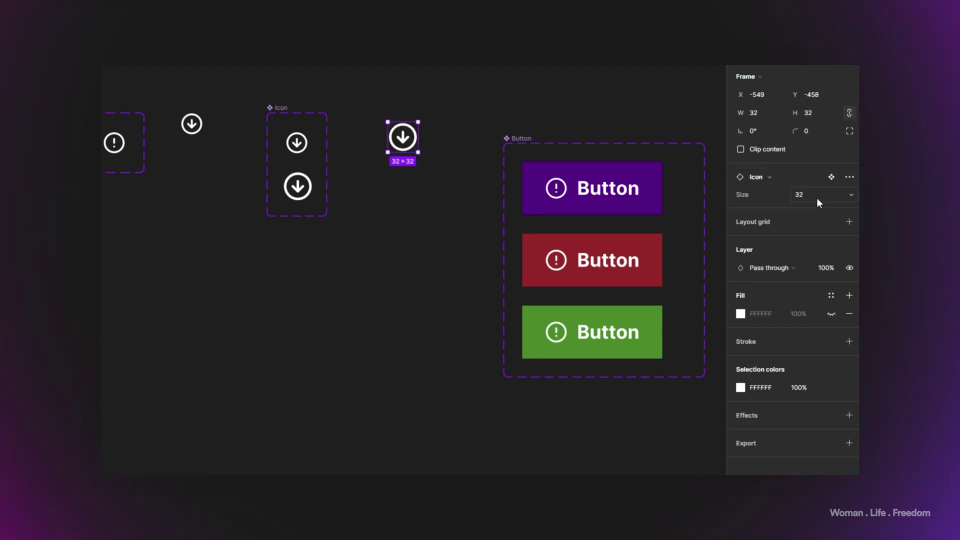
{"action": "left_click", "coordinate": [817, 196]}
{"action": "left_click", "coordinate": [820, 201]}
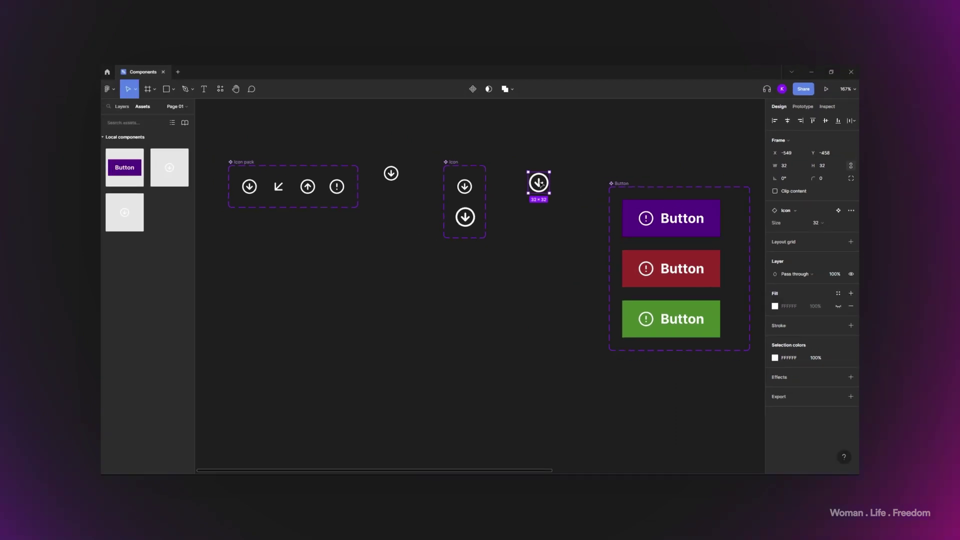
- Try other types, including arrow-down-left, on the icon nested in the Icon instance and return it to arrow-down-circle
{"action": "double_click", "coordinate": [540, 184]}
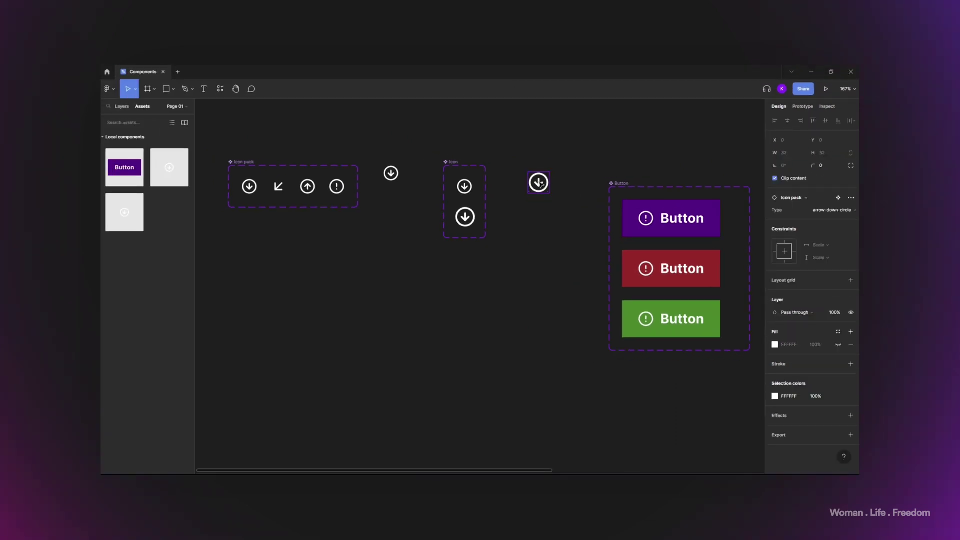
{"action": "left_click", "coordinate": [846, 213]}
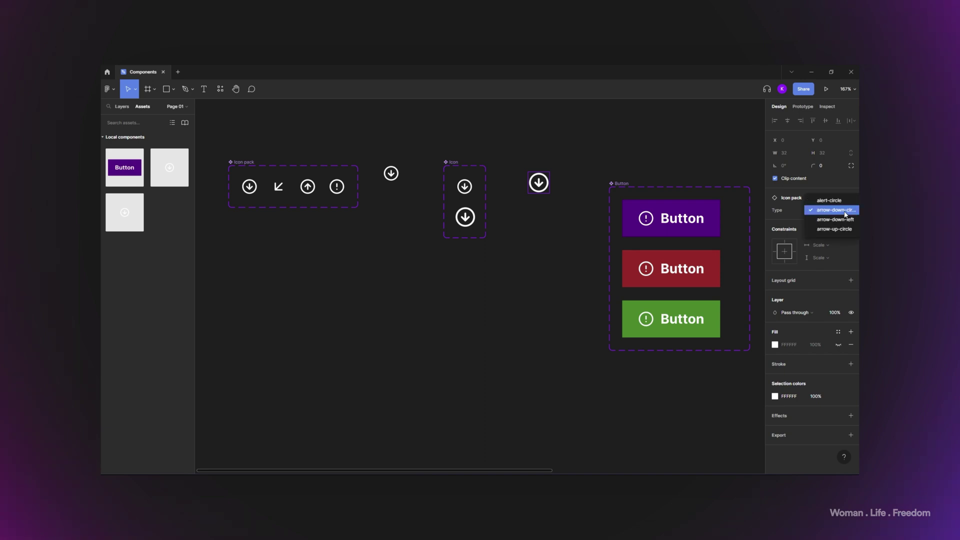
{"action": "left_click", "coordinate": [846, 223]}
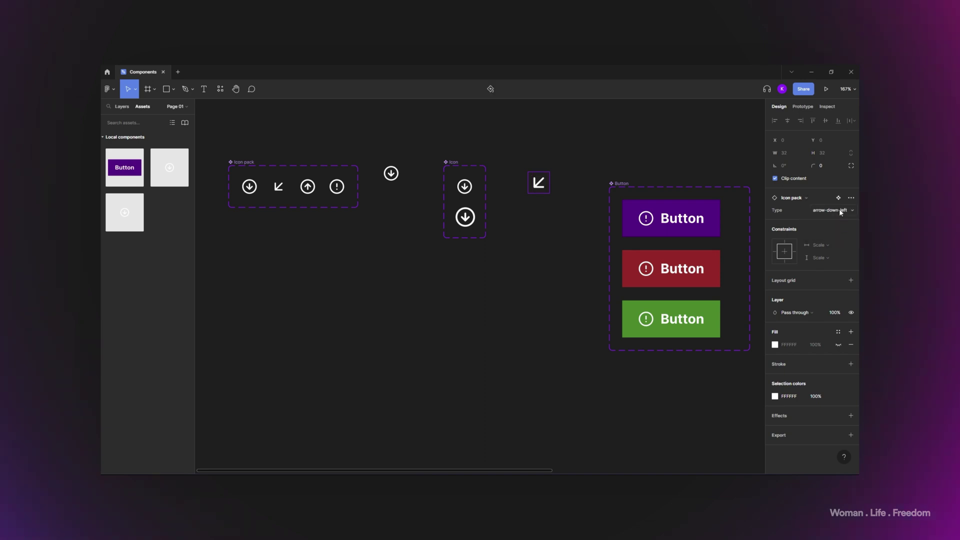
{"action": "left_click", "coordinate": [841, 213]}
{"action": "left_click", "coordinate": [841, 216]}
{"action": "left_click", "coordinate": [841, 216]}
{"action": "left_click", "coordinate": [831, 192]}
{"action": "double_click", "coordinate": [531, 188]}
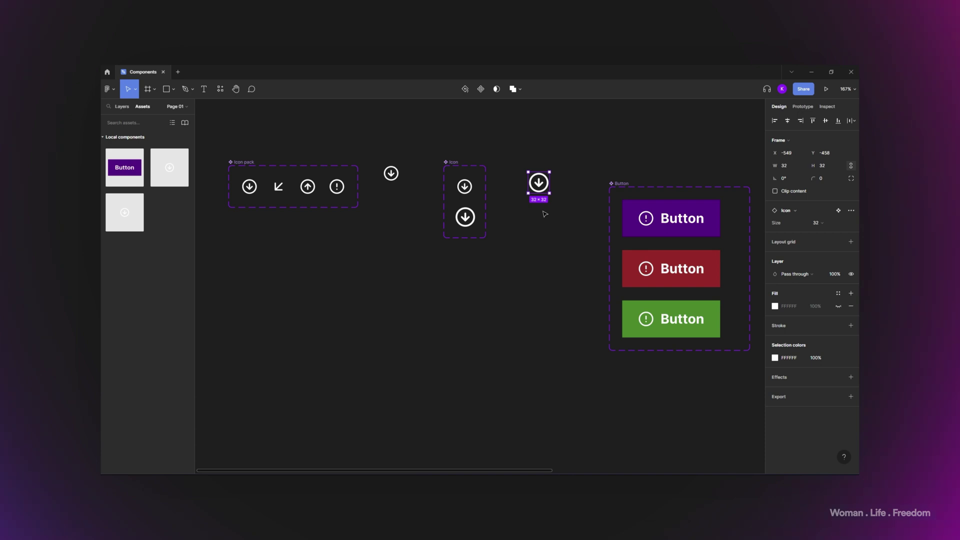
{"action": "left_click", "coordinate": [558, 207]}
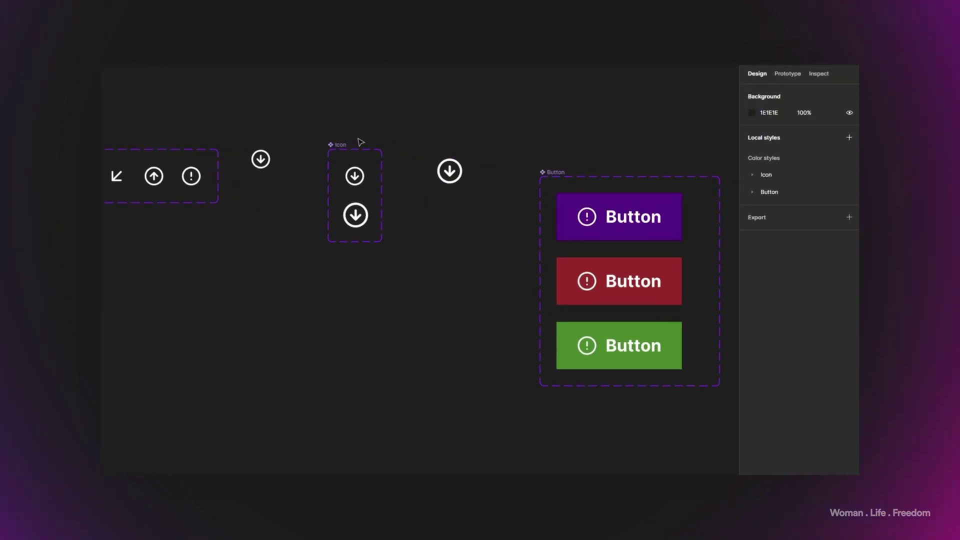
- Expose the nested Icon pack instance's properties on the Icon component set
{"action": "left_click", "coordinate": [344, 145]}
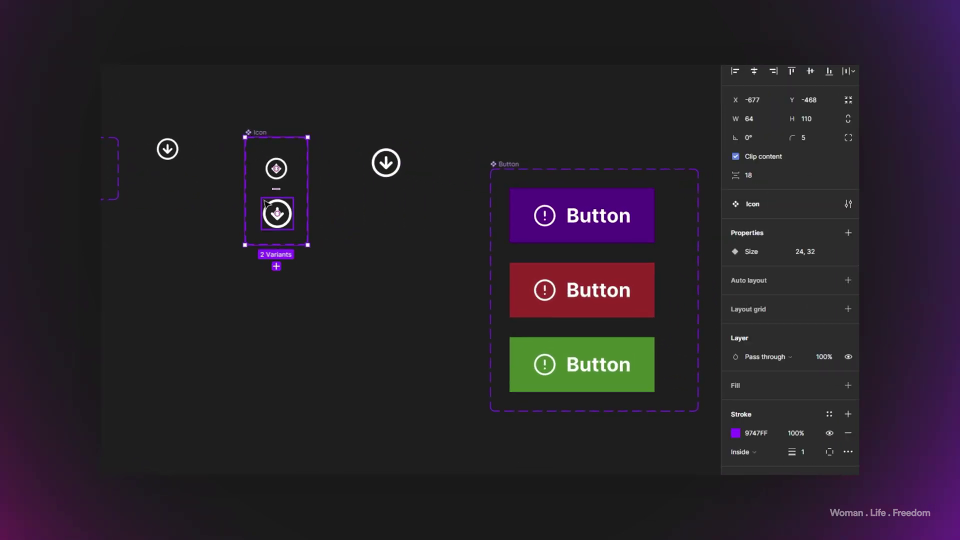
{"action": "left_click", "coordinate": [851, 235]}
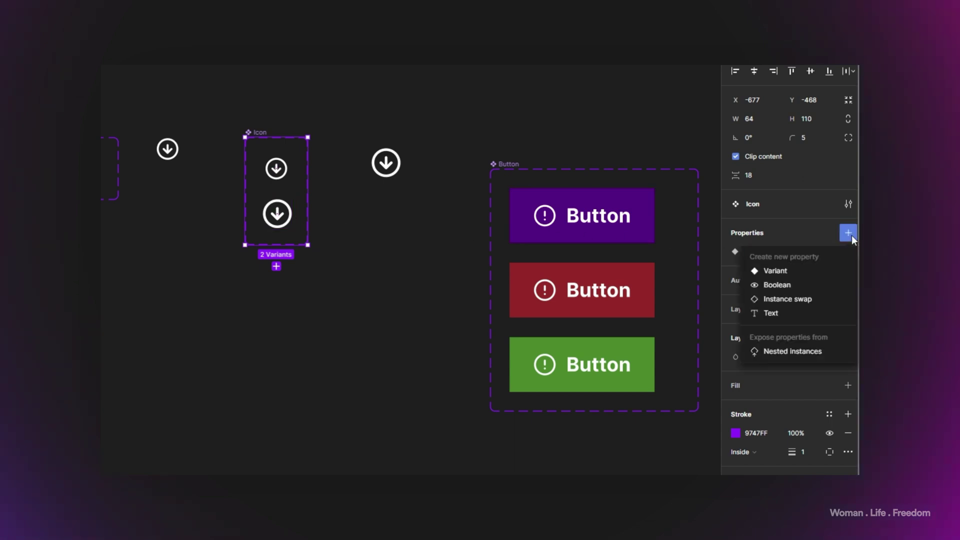
{"action": "left_click", "coordinate": [784, 352]}
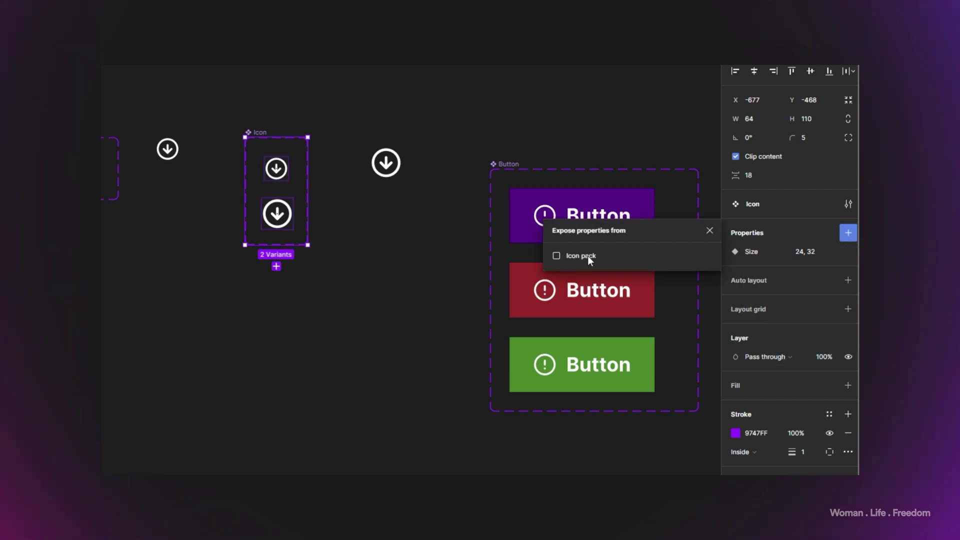
{"action": "left_click", "coordinate": [556, 256]}
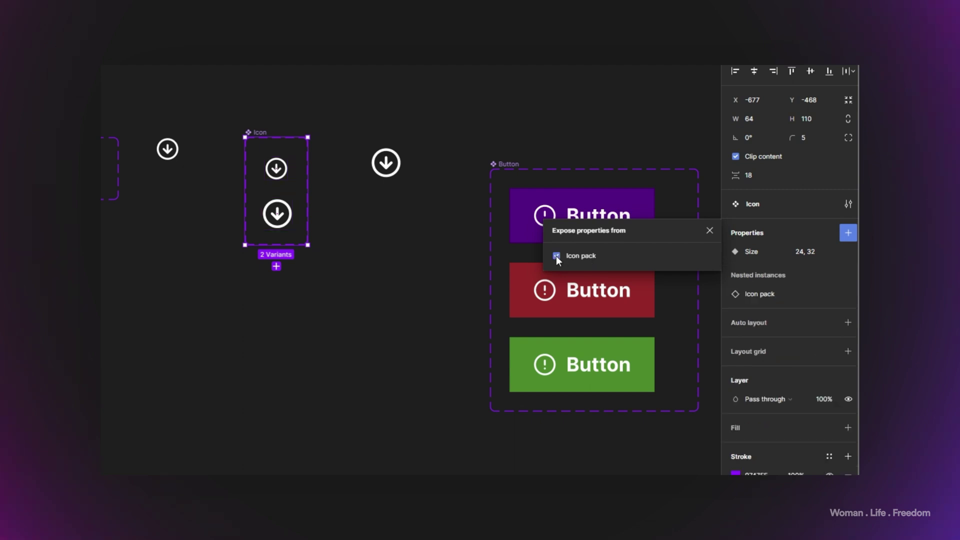
{"action": "left_click", "coordinate": [710, 231]}
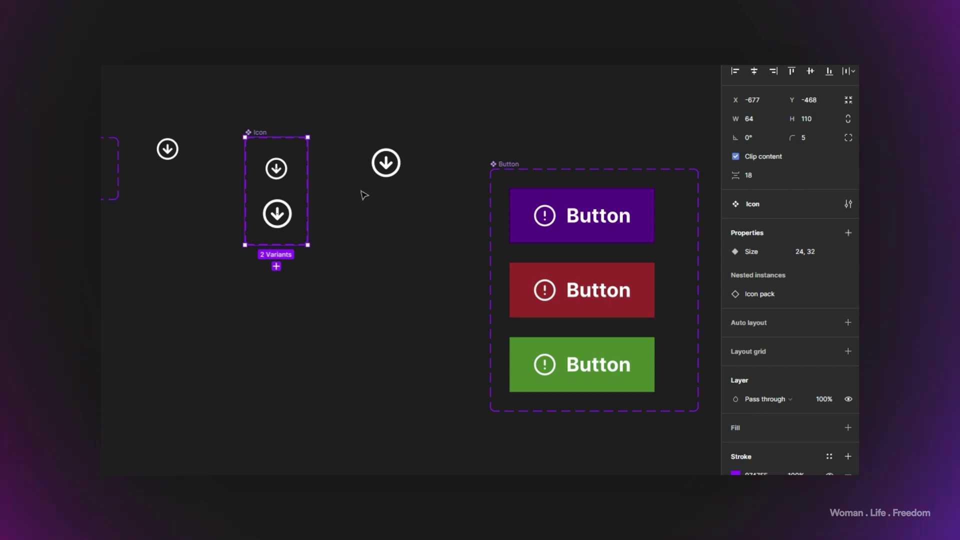
- Rename the Icon component set to "Icon size"
{"action": "double_click", "coordinate": [260, 133]}
{"action": "left_click", "coordinate": [258, 133]}
{"action": "type", "text": "size"}
- Try the Size values 24 and 32 on the Icon size instance, ending on 24
{"action": "left_click", "coordinate": [386, 165]}
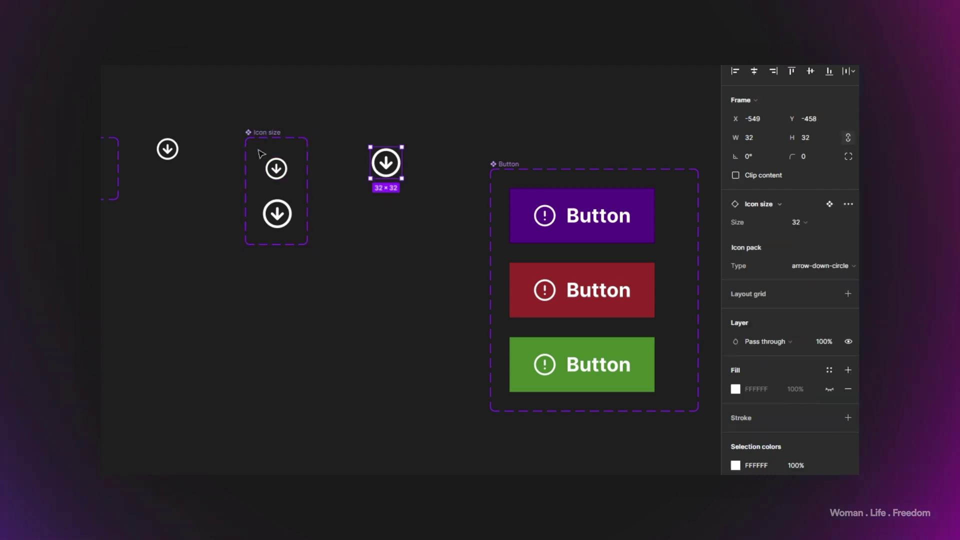
{"action": "left_click", "coordinate": [800, 222]}
{"action": "left_click", "coordinate": [819, 234]}
{"action": "left_click", "coordinate": [816, 225]}
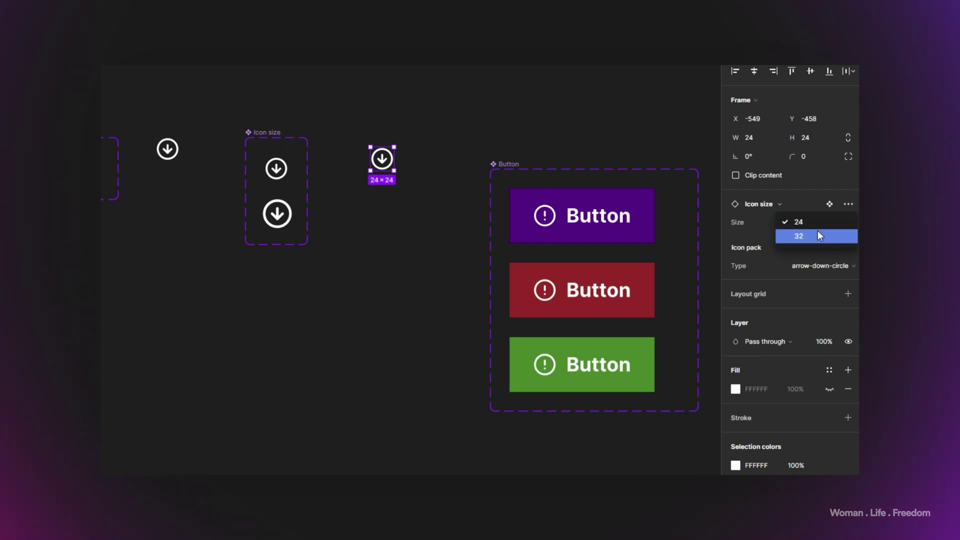
{"action": "left_click", "coordinate": [817, 230]}
{"action": "left_click", "coordinate": [818, 224]}
{"action": "left_click", "coordinate": [811, 210]}
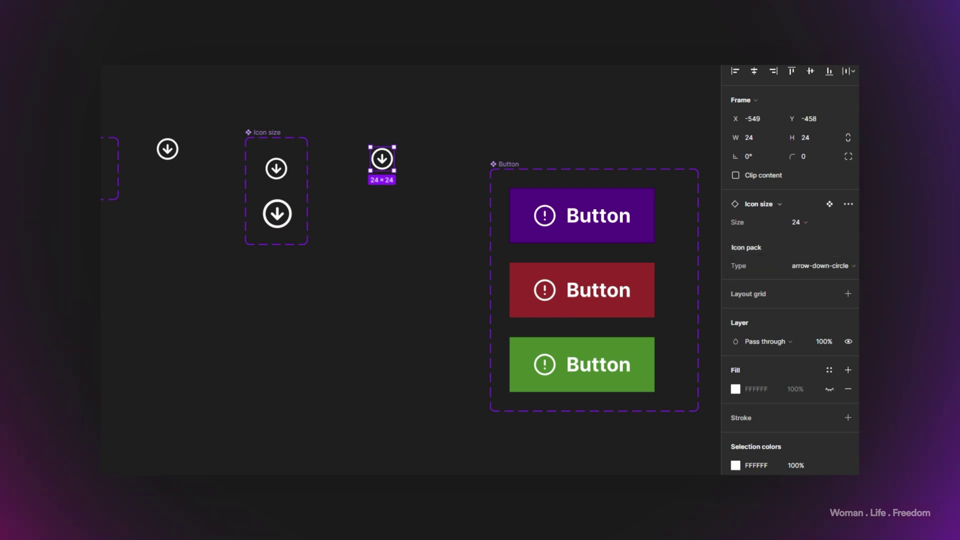
- Try several exposed Icon pack types on the Icon size instance and return it to arrow-down-circle
{"action": "left_click", "coordinate": [831, 266]}
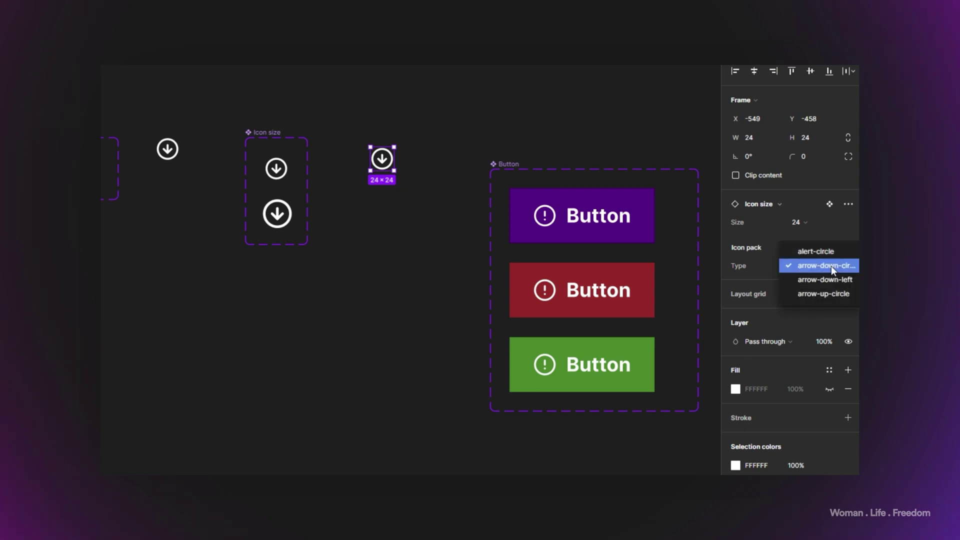
{"action": "left_click", "coordinate": [831, 278]}
{"action": "left_click", "coordinate": [835, 265]}
{"action": "left_click", "coordinate": [829, 283]}
{"action": "left_click", "coordinate": [834, 263]}
{"action": "left_click", "coordinate": [824, 235]}
{"action": "left_click", "coordinate": [834, 263]}
{"action": "left_click", "coordinate": [829, 251]}
{"action": "left_click", "coordinate": [835, 269]}
{"action": "left_click", "coordinate": [833, 280]}
- Try Size 32 together with type arrow-down-left and another type on the Icon size instance
{"action": "left_click", "coordinate": [800, 222]}
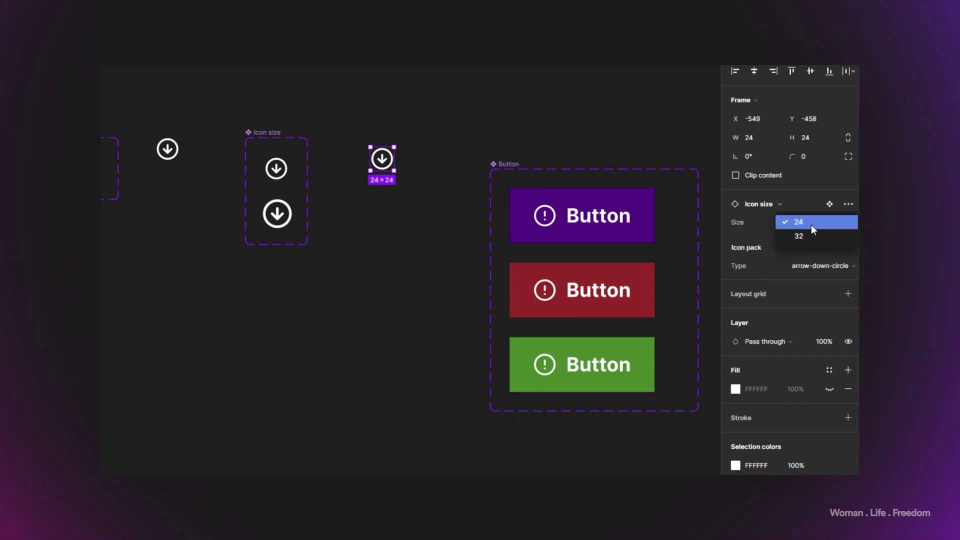
{"action": "left_click", "coordinate": [805, 232]}
{"action": "left_click", "coordinate": [826, 271]}
{"action": "left_click", "coordinate": [827, 281]}
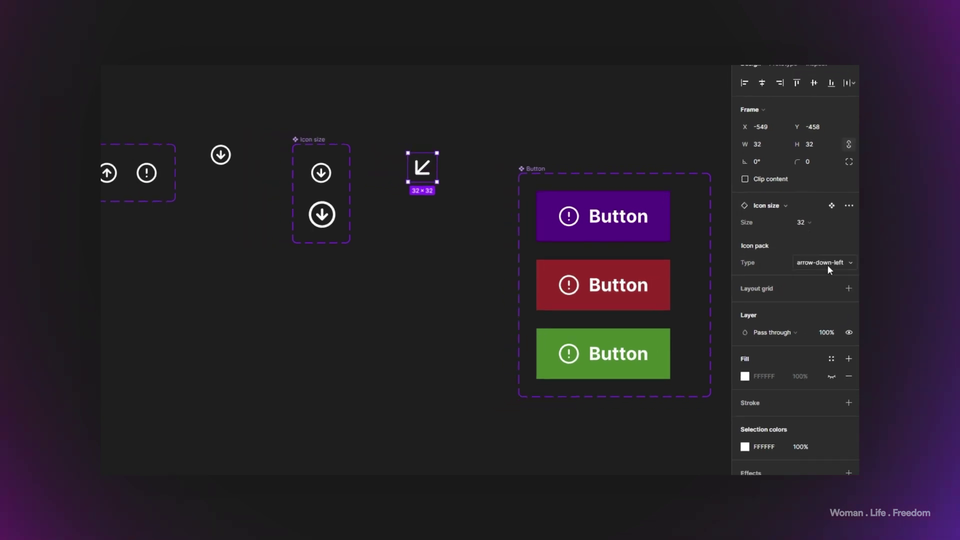
{"action": "left_click", "coordinate": [826, 265]}
{"action": "left_click", "coordinate": [820, 237]}
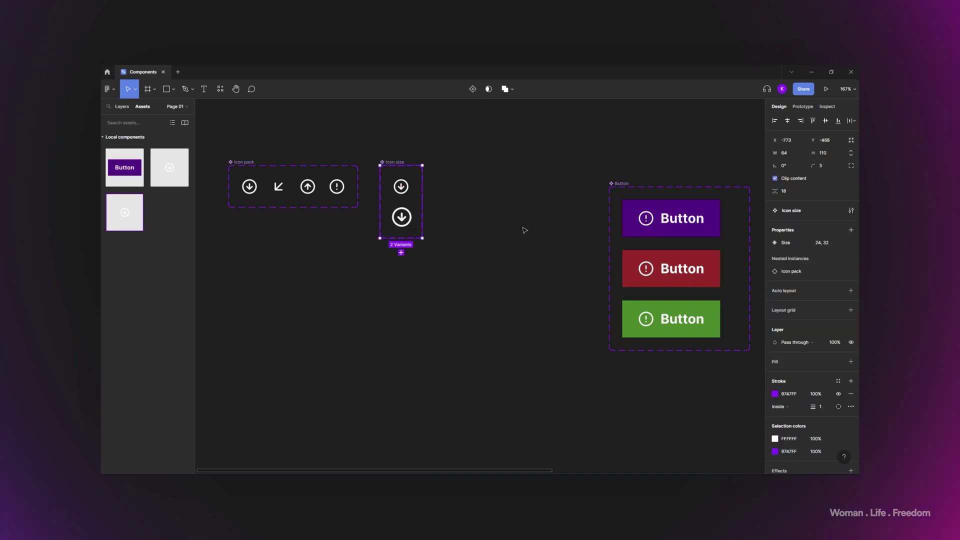
- Expose the nested Icon size instance, including its Icon pack, as properties of the Button component set
{"action": "scroll", "coordinate": [525, 231], "scroll_direction": "right", "scroll_amount": 4}
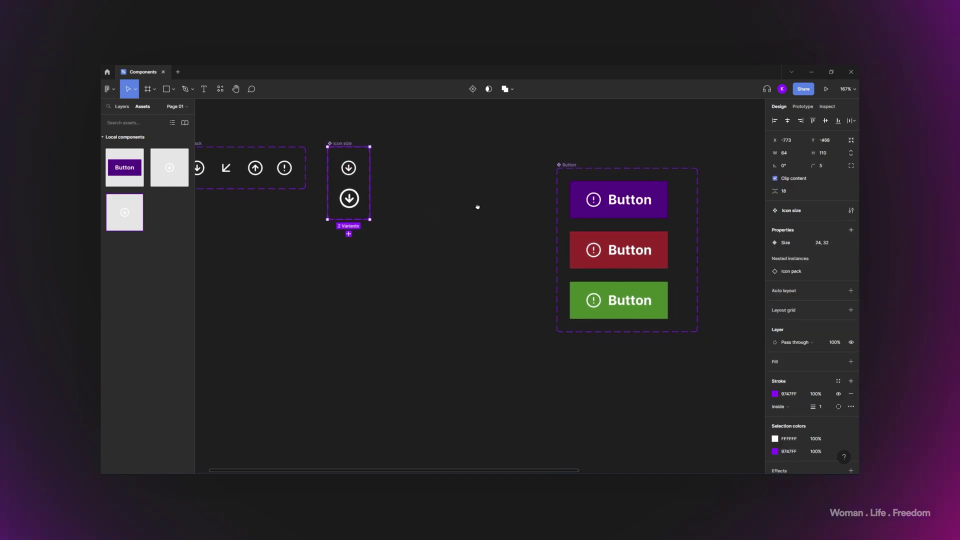
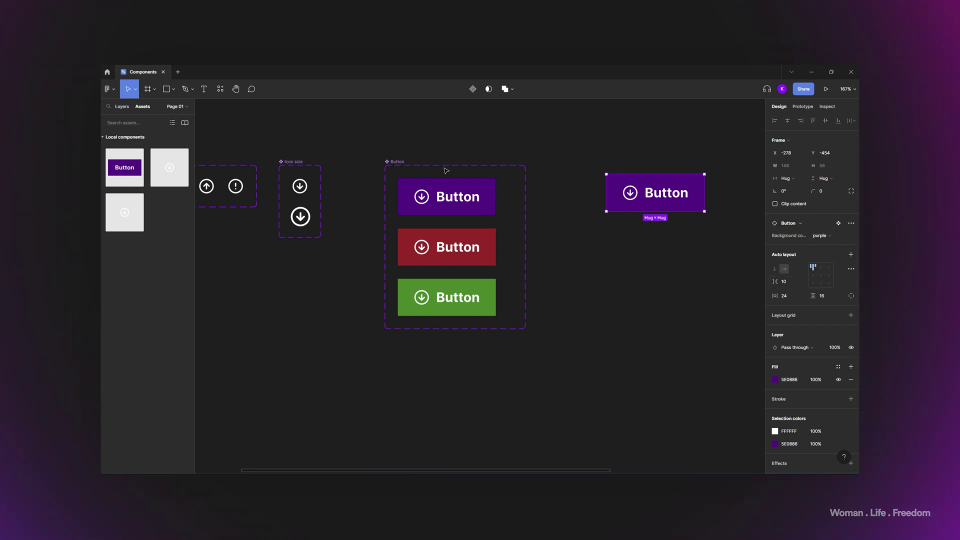
{"action": "left_click", "coordinate": [401, 164]}
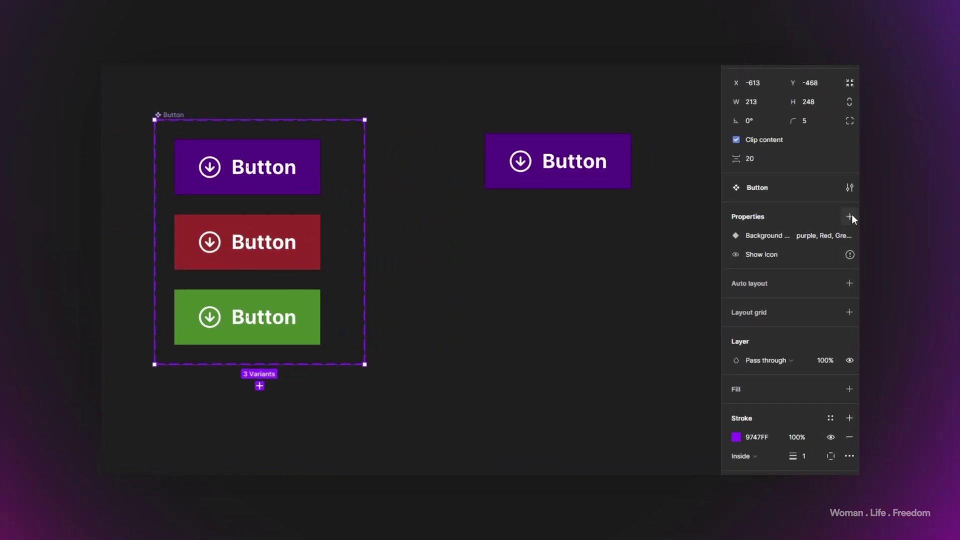
{"action": "left_click", "coordinate": [849, 217]}
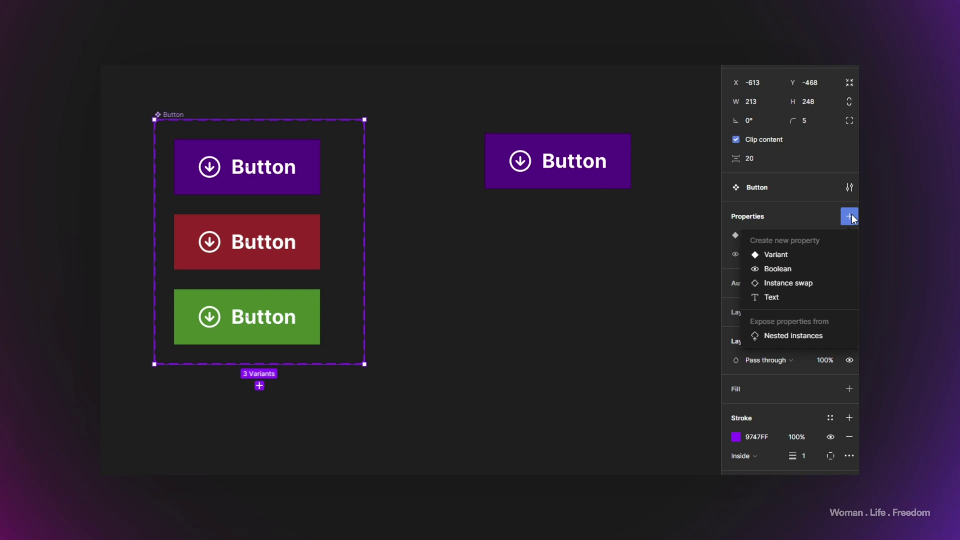
{"action": "left_click", "coordinate": [790, 336]}
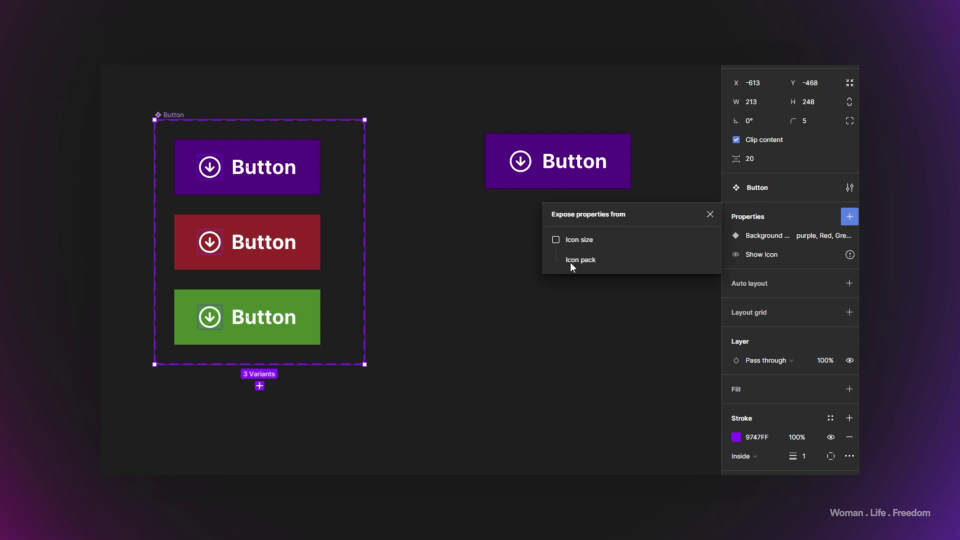
{"action": "left_click", "coordinate": [556, 240]}
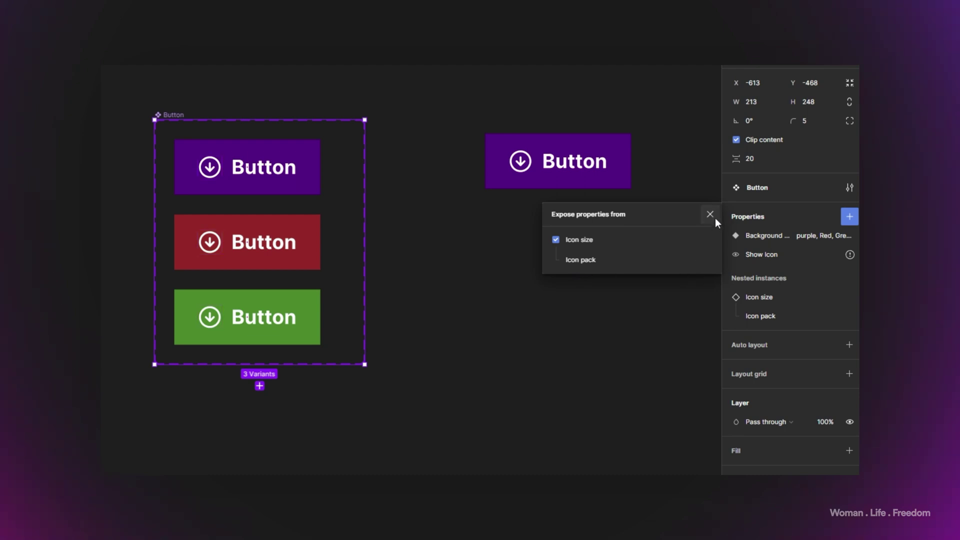
- Try the exposed icon Size property on the separate Button instance and return it to 24
{"action": "left_click", "coordinate": [515, 145]}
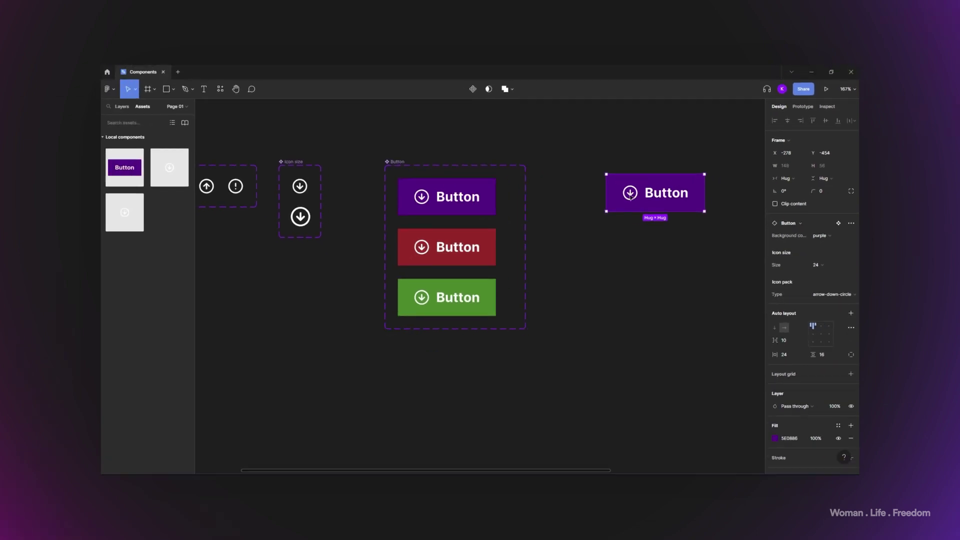
{"action": "left_click", "coordinate": [824, 265]}
{"action": "left_click", "coordinate": [824, 271]}
{"action": "left_click", "coordinate": [824, 267]}
{"action": "left_click", "coordinate": [823, 263]}
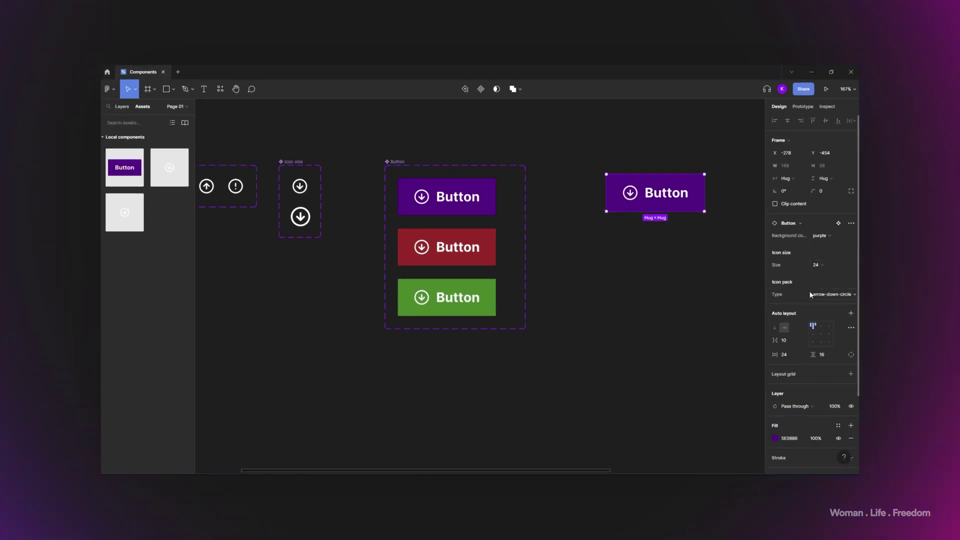
- Try other Icon pack types on the Button instance, ending on alert-circle
{"action": "left_click", "coordinate": [826, 294]}
{"action": "left_click", "coordinate": [828, 299]}
{"action": "left_click", "coordinate": [829, 294]}
{"action": "left_click", "coordinate": [829, 300]}
{"action": "left_click", "coordinate": [829, 298]}
{"action": "left_click", "coordinate": [826, 265]}
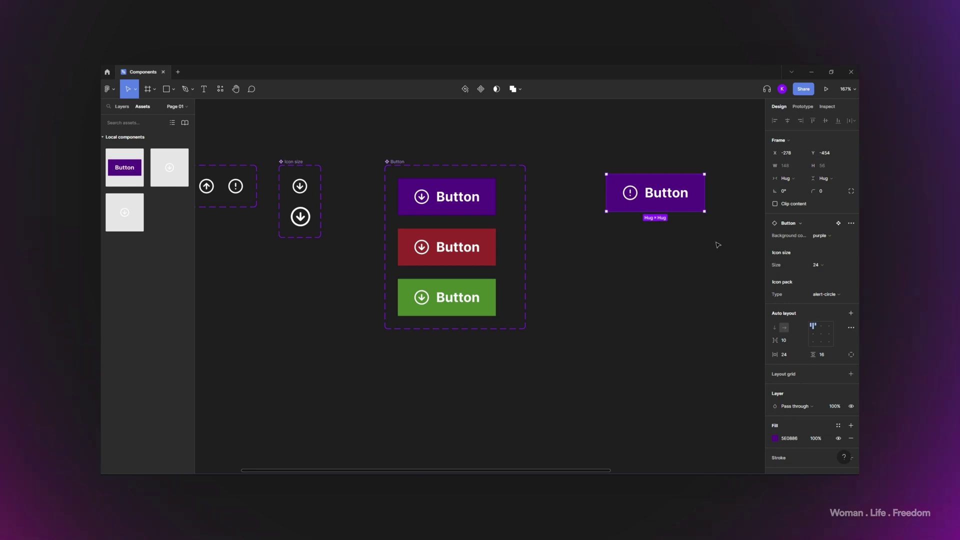
- Set the Button instance's Icon pack type to arrow-up-circle and deselect it
{"action": "left_click", "coordinate": [825, 294]}
{"action": "left_click", "coordinate": [839, 313]}
{"action": "left_click", "coordinate": [828, 295]}
{"action": "left_click", "coordinate": [831, 285]}
{"action": "left_click", "coordinate": [830, 294]}
{"action": "left_click", "coordinate": [830, 313]}
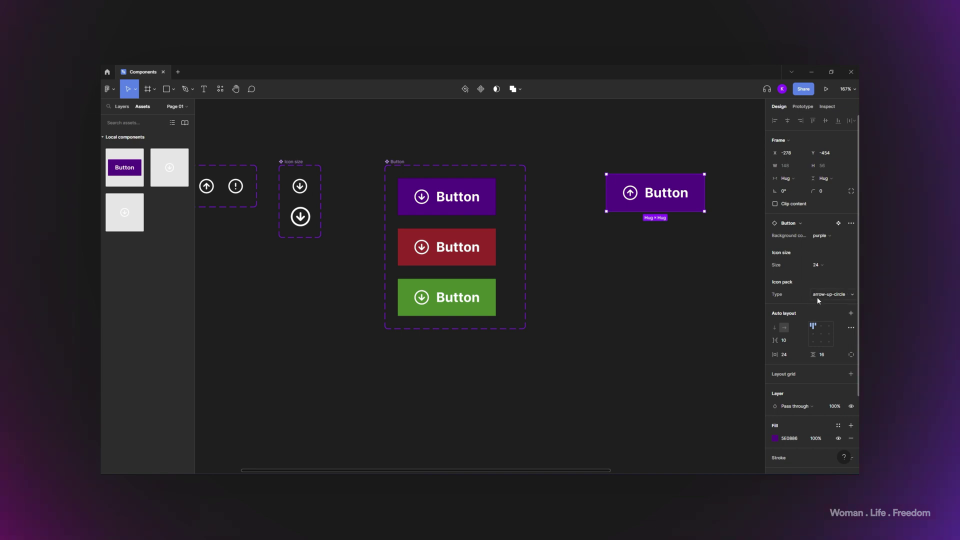
{"action": "left_click", "coordinate": [694, 301]}
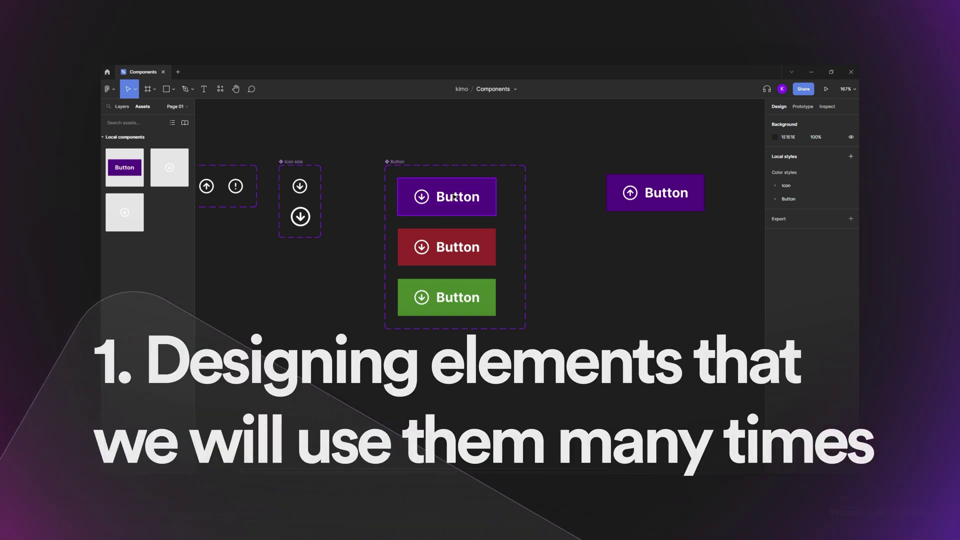
- Change the green Start button instance's background color variant to purple
{"action": "left_click", "coordinate": [689, 205]}
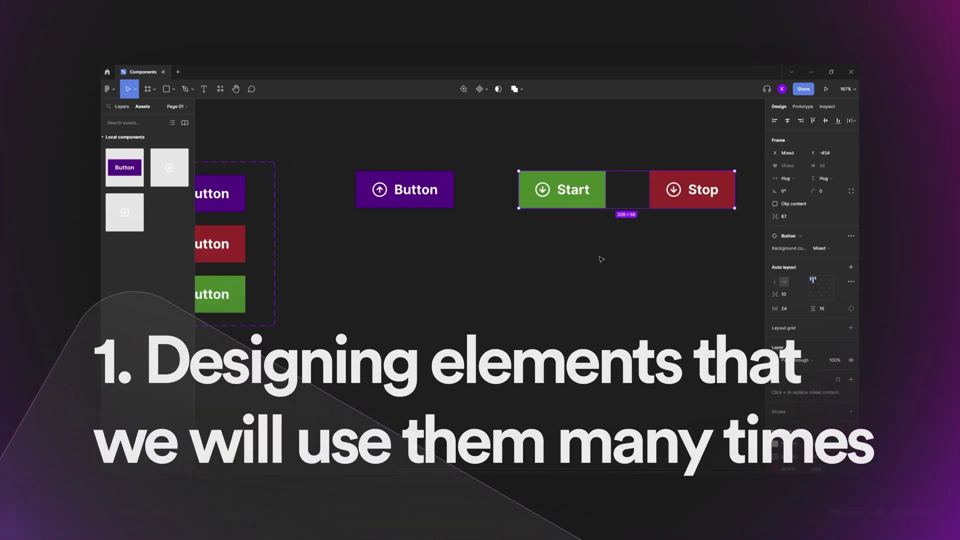
{"action": "left_click", "coordinate": [601, 259]}
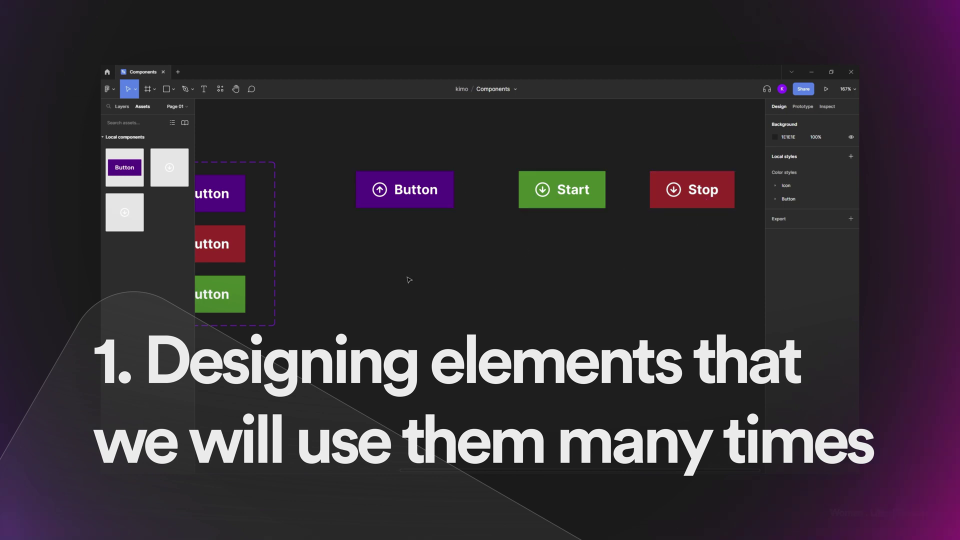
{"action": "left_click", "coordinate": [420, 199]}
{"action": "left_click", "coordinate": [563, 199]}
{"action": "left_click", "coordinate": [826, 234]}
{"action": "left_click", "coordinate": [822, 216]}
- Change the red Stop button instance's background color variant to purple and deselect it
{"action": "left_click", "coordinate": [693, 195]}
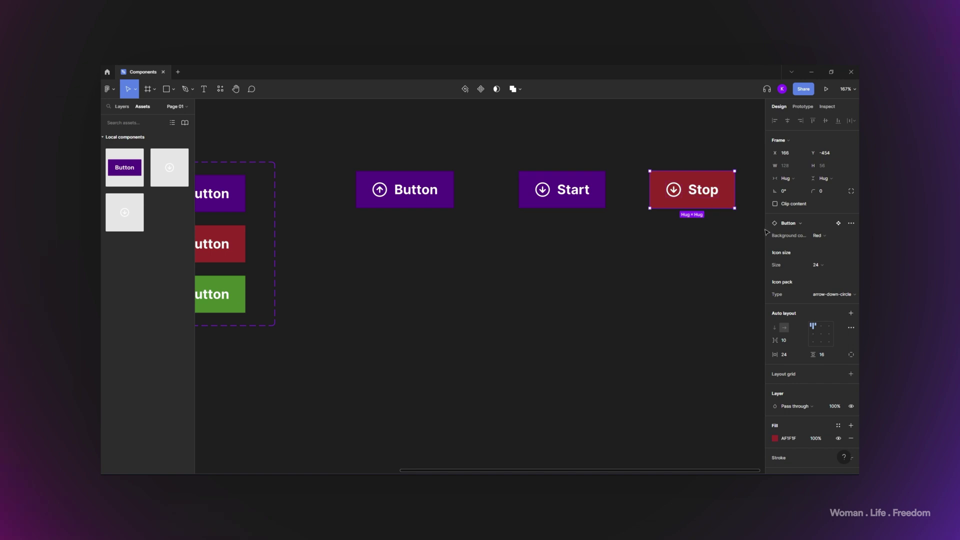
{"action": "left_click", "coordinate": [820, 235]}
{"action": "left_click", "coordinate": [825, 222]}
{"action": "left_click", "coordinate": [677, 255]}
- Try a corner radius of 19 on the standalone Button instance alone
{"action": "left_click", "coordinate": [440, 200]}
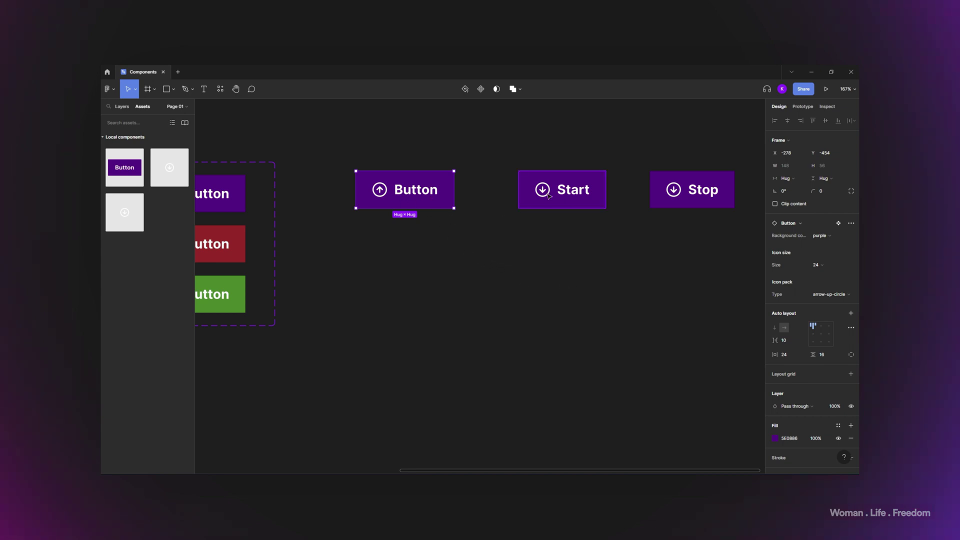
{"action": "left_click", "coordinate": [822, 191]}
{"action": "type", "text": "19"}
{"action": "key", "text": "Return"}
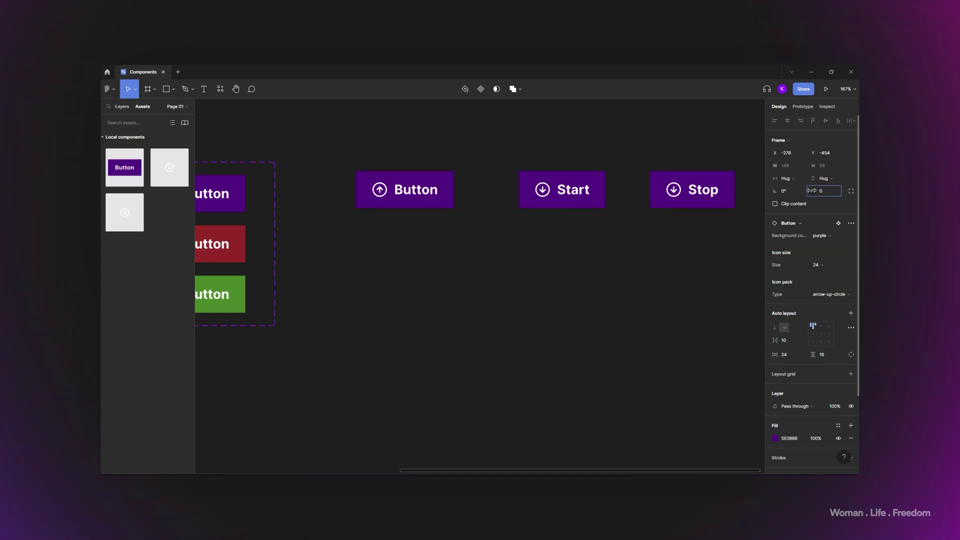
{"action": "left_click", "coordinate": [598, 199]}
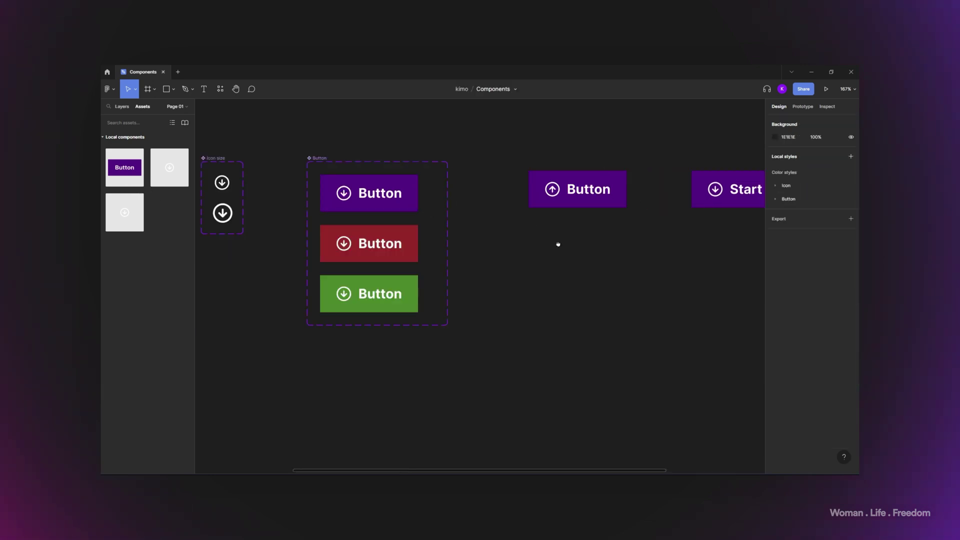
- Set the corner radius of the purple variant in the Button component set to 45
{"action": "left_click_drag", "start_coordinate": [557, 242], "coordinate": [438, 232]}
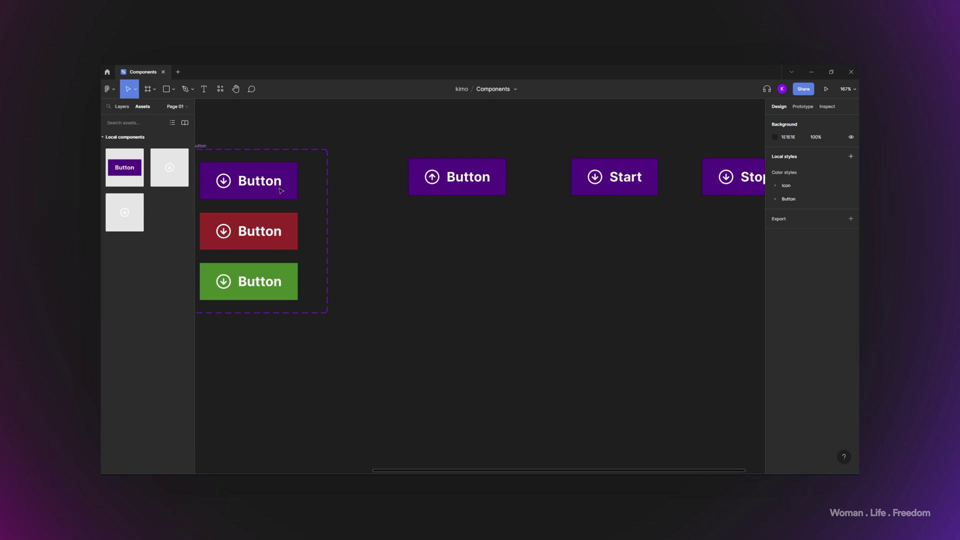
{"action": "left_click", "coordinate": [452, 179]}
{"action": "left_click", "coordinate": [615, 177], "text": "shift"}
{"action": "left_click", "coordinate": [730, 177], "text": "shift"}
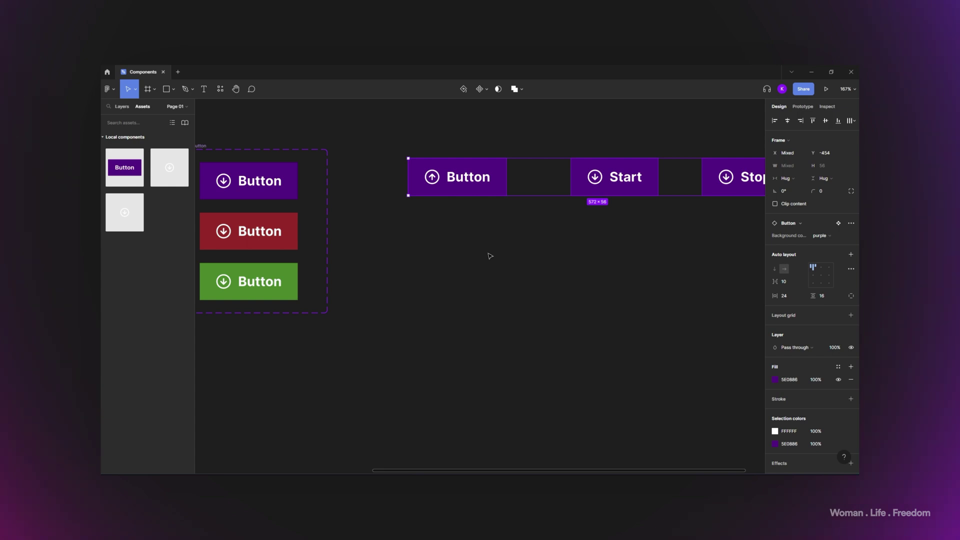
{"action": "left_click", "coordinate": [269, 187]}
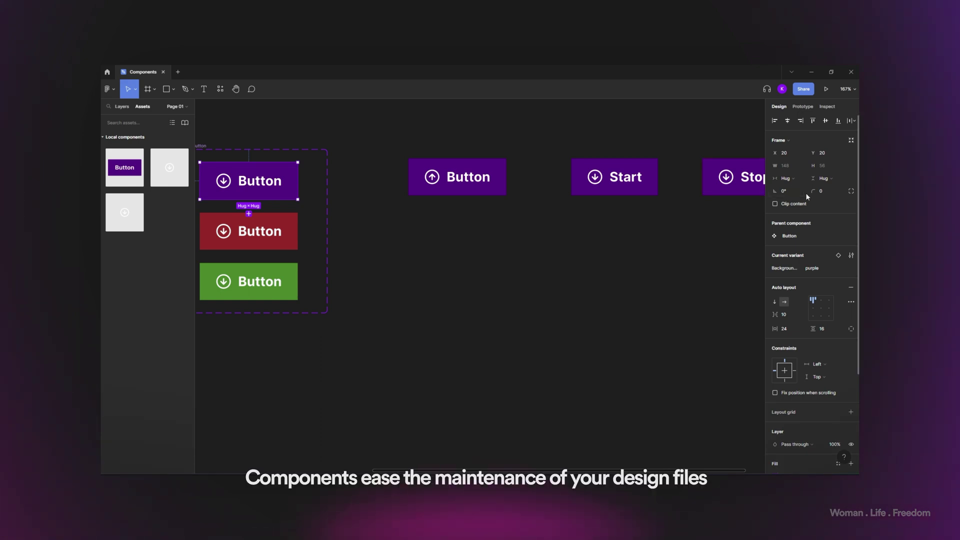
{"action": "left_click_drag", "start_coordinate": [809, 192], "coordinate": [819, 192]}
{"action": "type", "text": "45"}
{"action": "key", "text": "Return"}
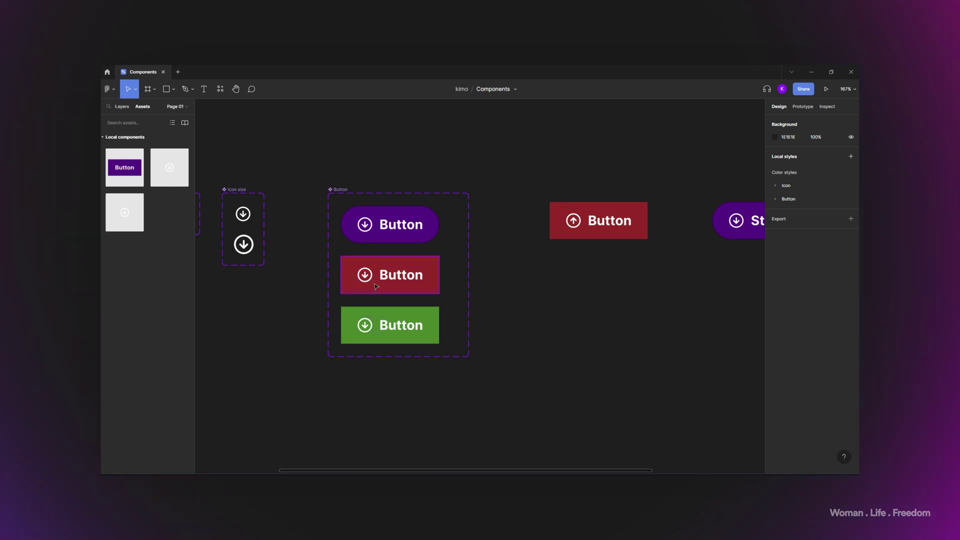
- Switch to prototyping and duplicate the purple Button variant below the green one inside the component set
{"action": "left_click", "coordinate": [392, 279]}
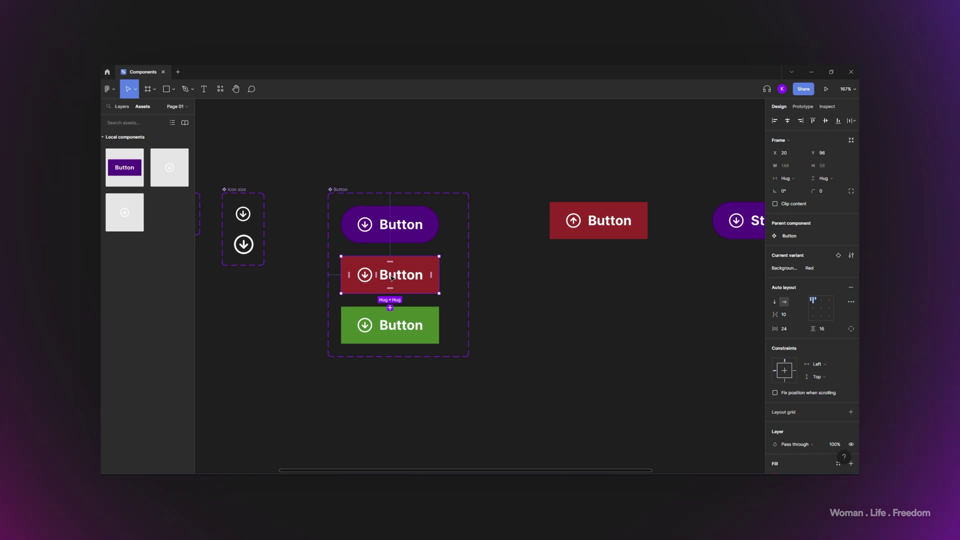
{"action": "left_click", "coordinate": [418, 226]}
{"action": "left_click", "coordinate": [811, 107]}
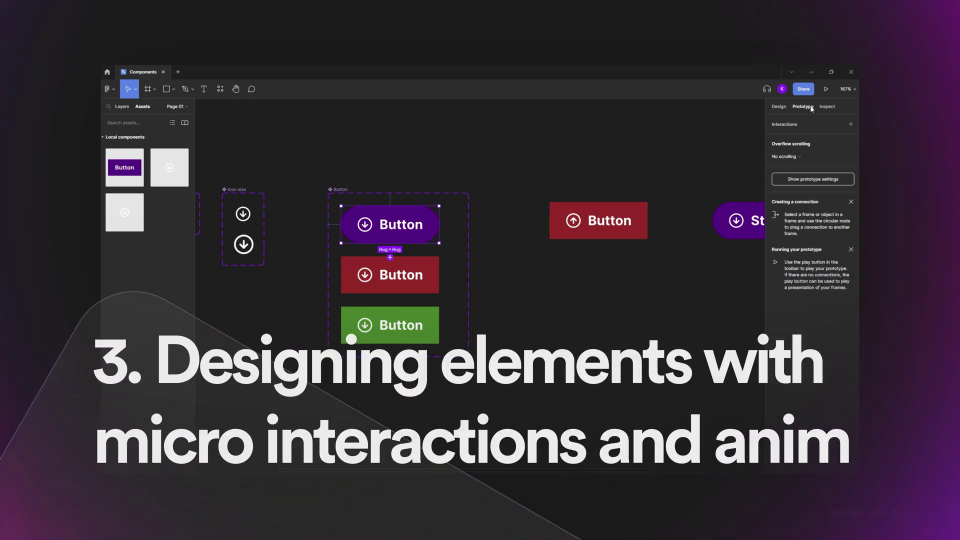
{"action": "left_click_drag", "start_coordinate": [383, 237], "coordinate": [384, 388]}
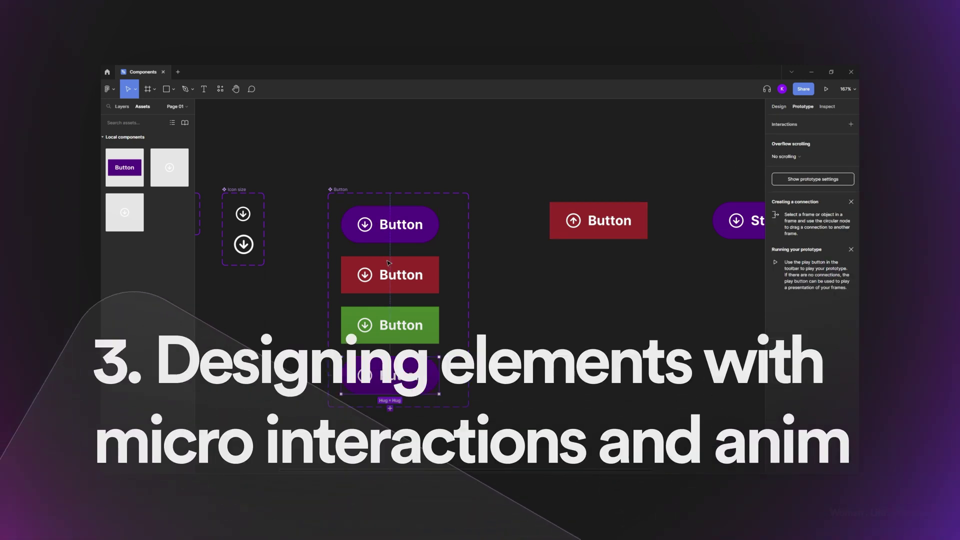
- Connect the purple Button variant to the green one with an On click Change to interaction using Smart animate, Ease out, 300ms
{"action": "left_click", "coordinate": [388, 232]}
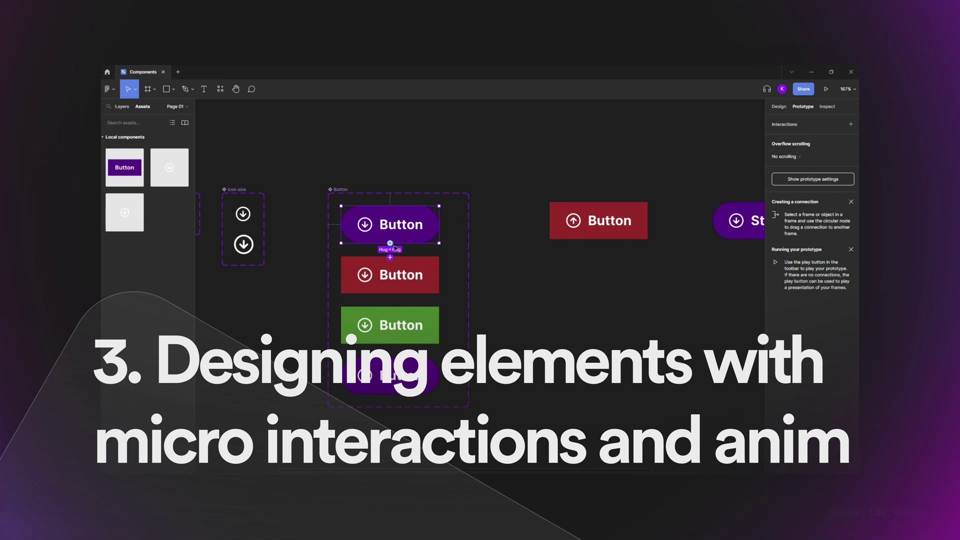
{"action": "left_click_drag", "start_coordinate": [390, 257], "coordinate": [374, 318]}
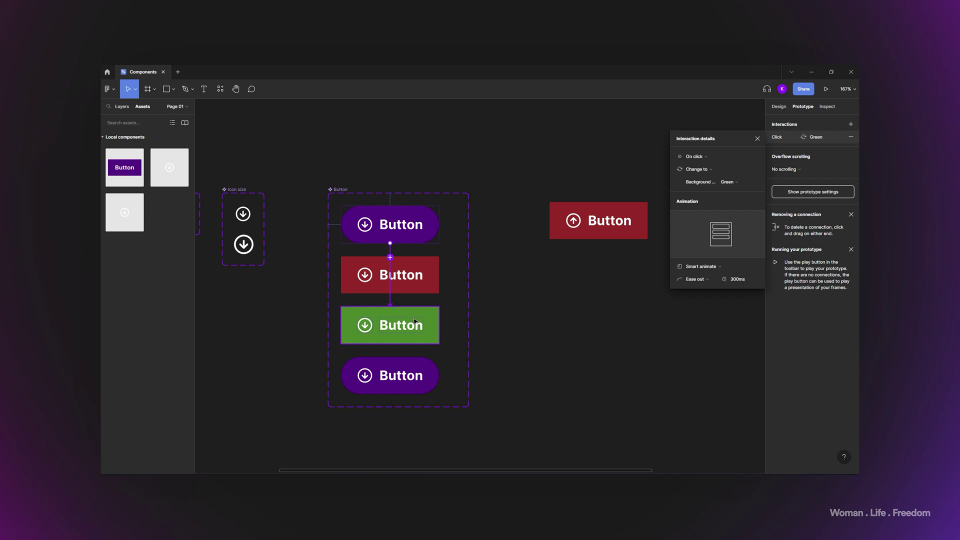
{"action": "scroll", "coordinate": [414, 322], "scroll_direction": "right", "scroll_amount": 5}
{"action": "left_click", "coordinate": [457, 242]}
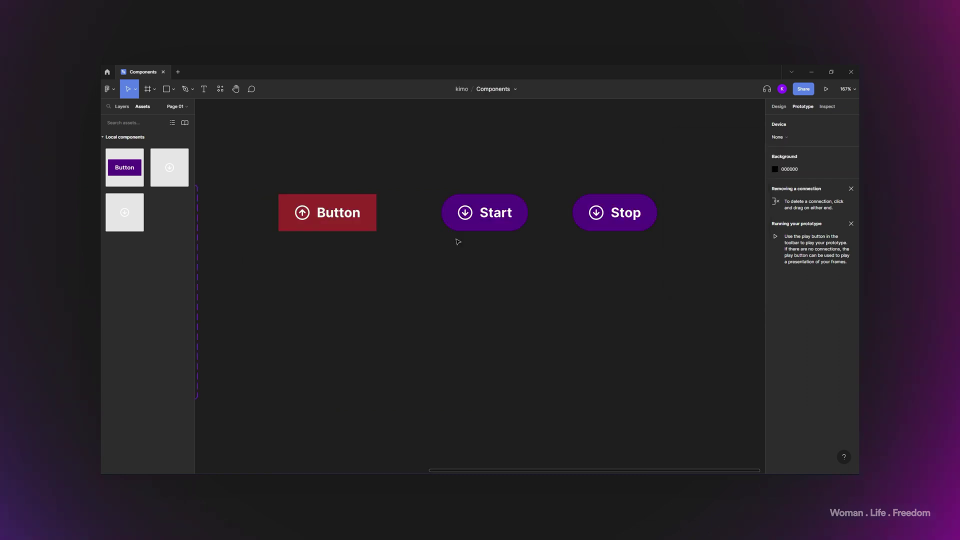